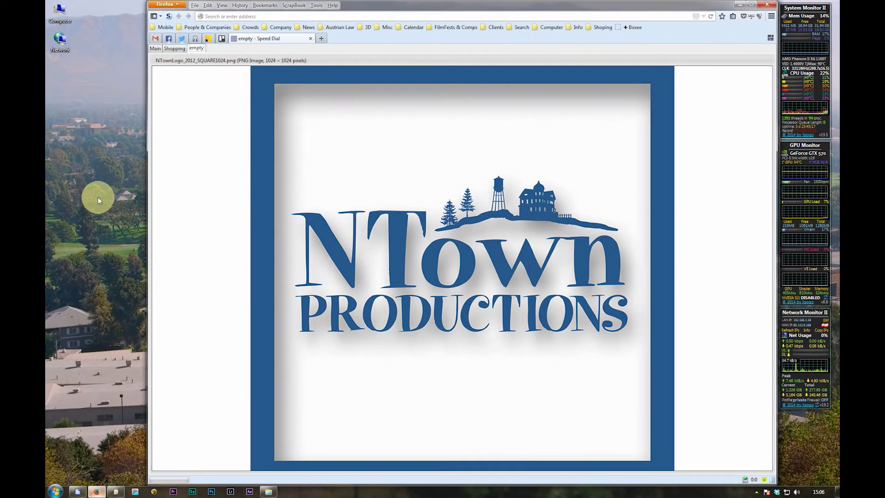
Load the NTown blog at ntown.at/blog in Firefox
left_click(103, 162)
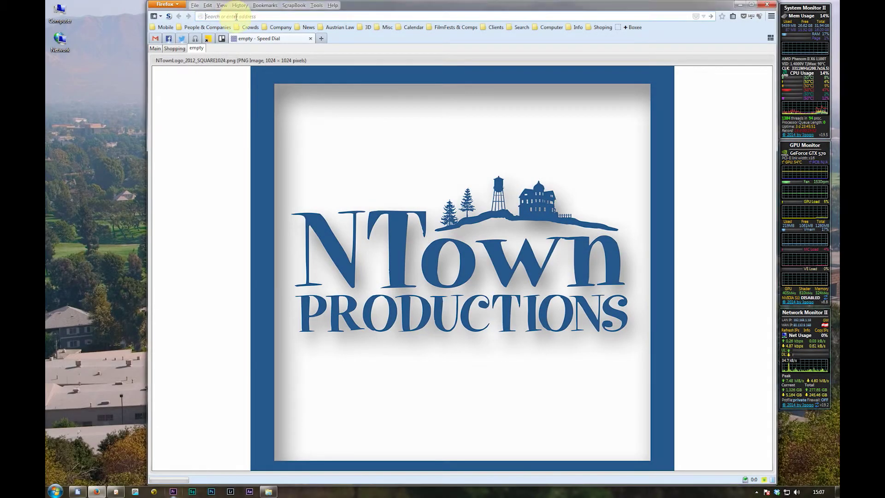
left_click(236, 16)
type("ntown")
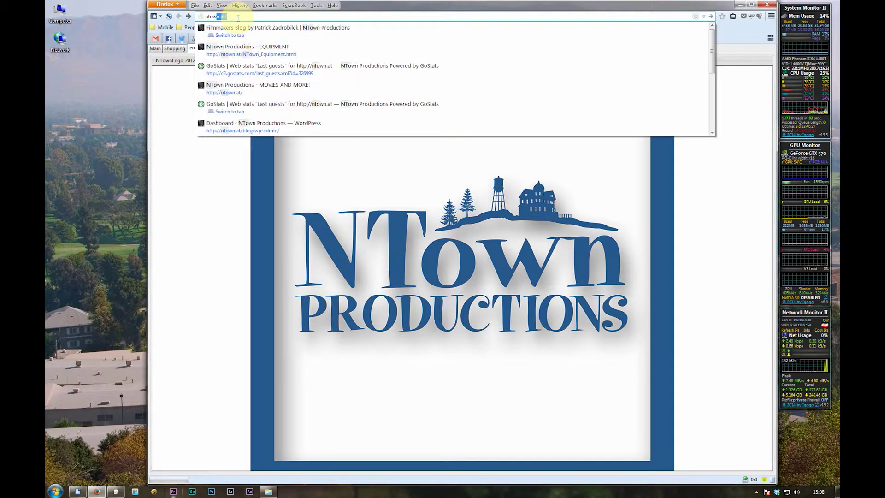
type(".at/")
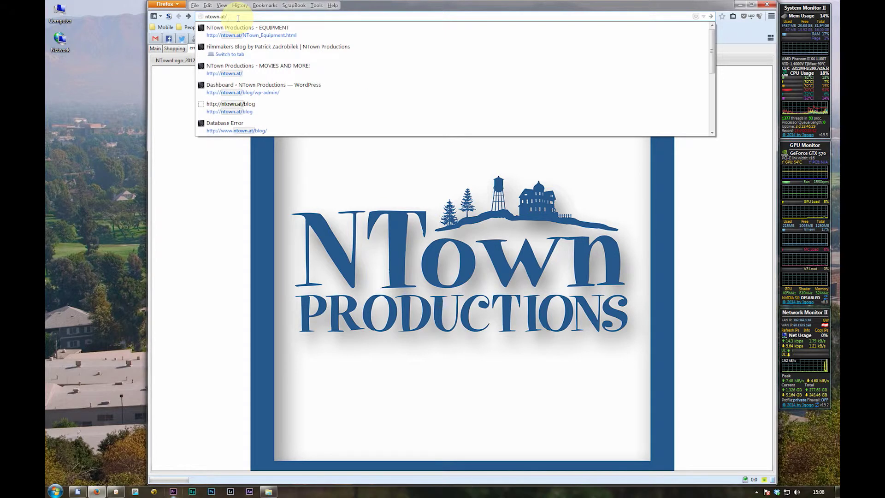
type("blog/")
key("Return")
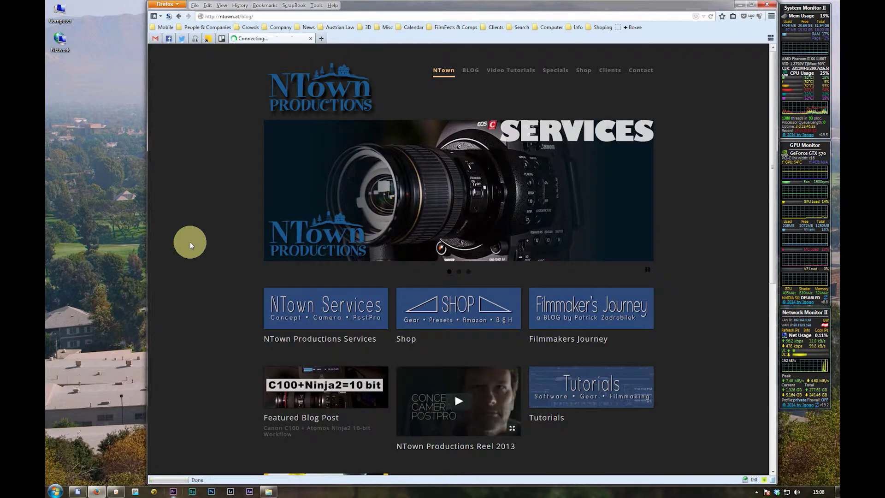
Go to the NTown Shop page and scroll through its listings
left_click(469, 313)
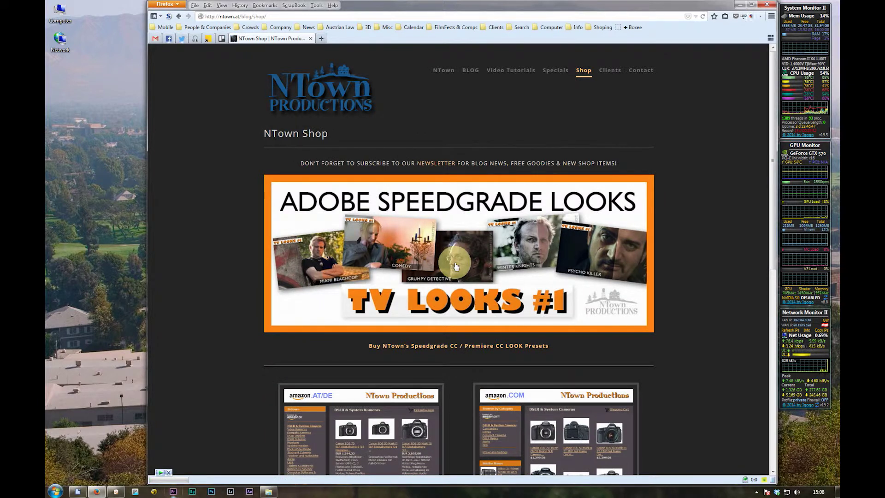
scroll(455, 266, "down", 3)
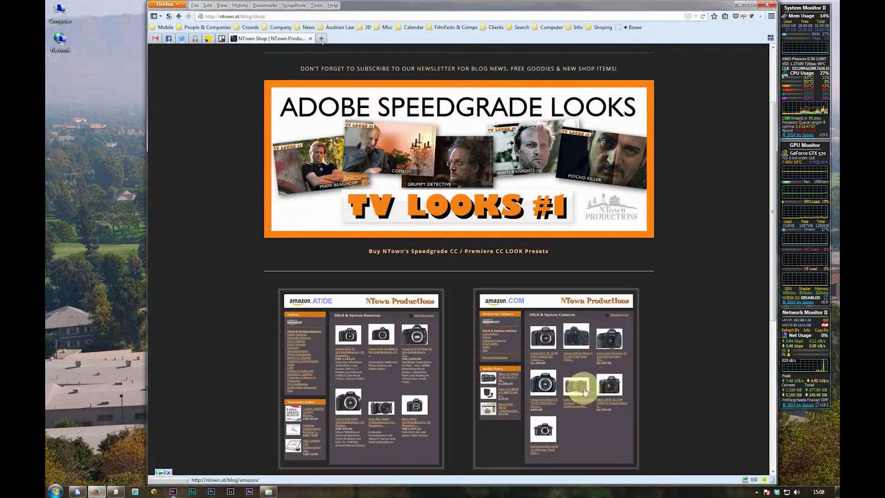
scroll(500, 269, "up", 2)
Open the SpeedGrade Looks collection page from the Shop banner
scroll(465, 312, "down", 1)
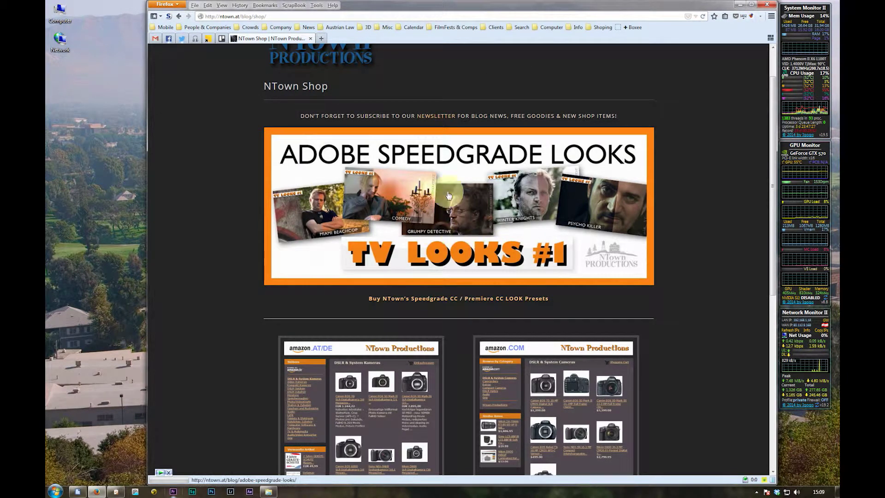
left_click(443, 219)
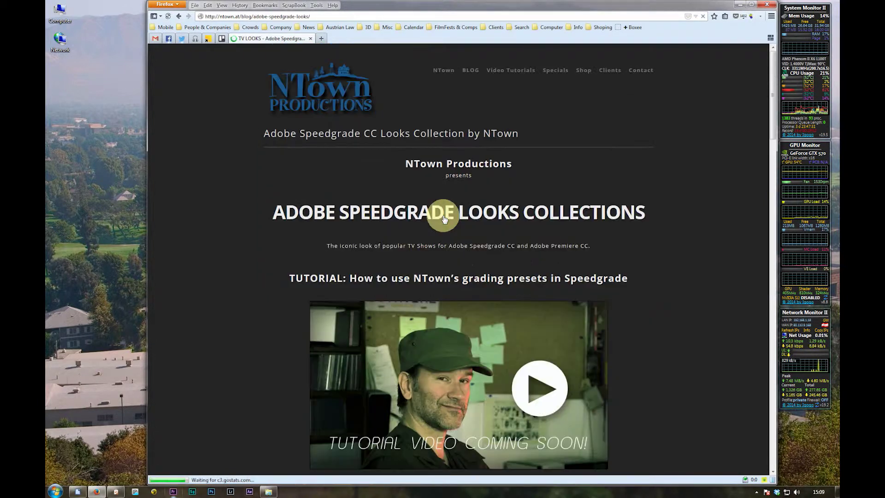
scroll(453, 233, "down", 5)
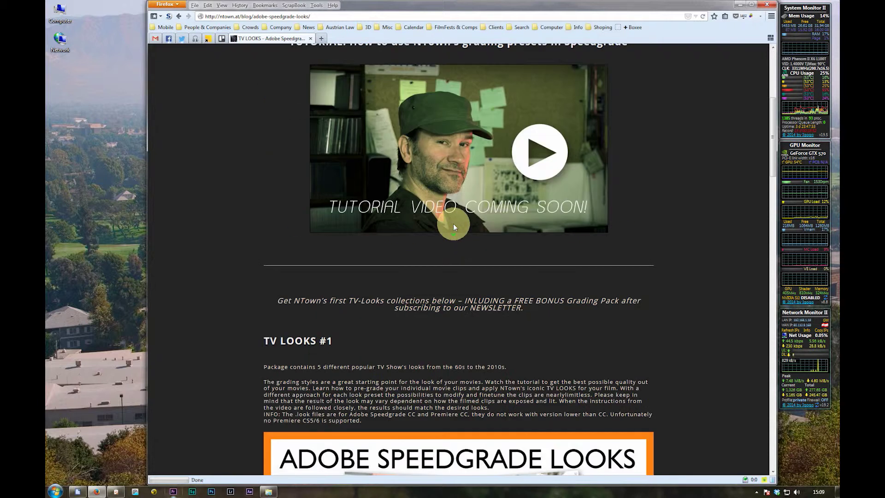
scroll(456, 184, "down", 5)
scroll(459, 177, "down", 1)
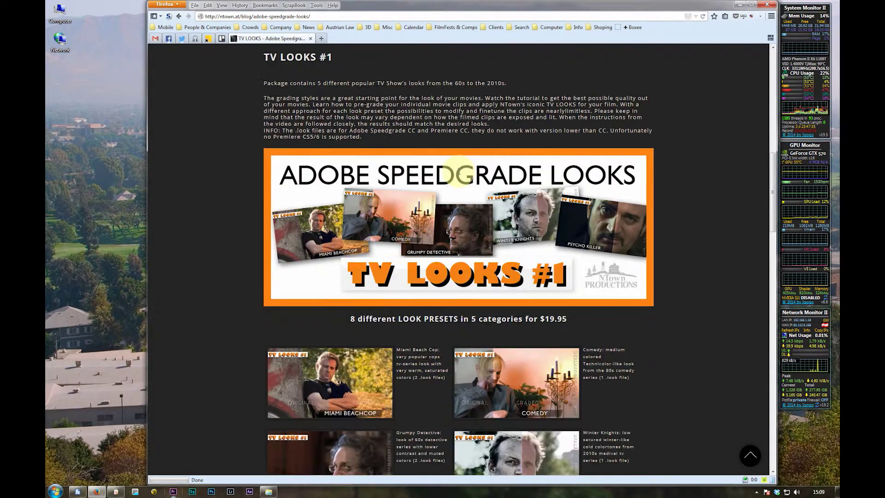
scroll(456, 173, "down", 1)
Scroll to Free Bonus Grading Looks and go to the subscription page
scroll(471, 216, "up", 1)
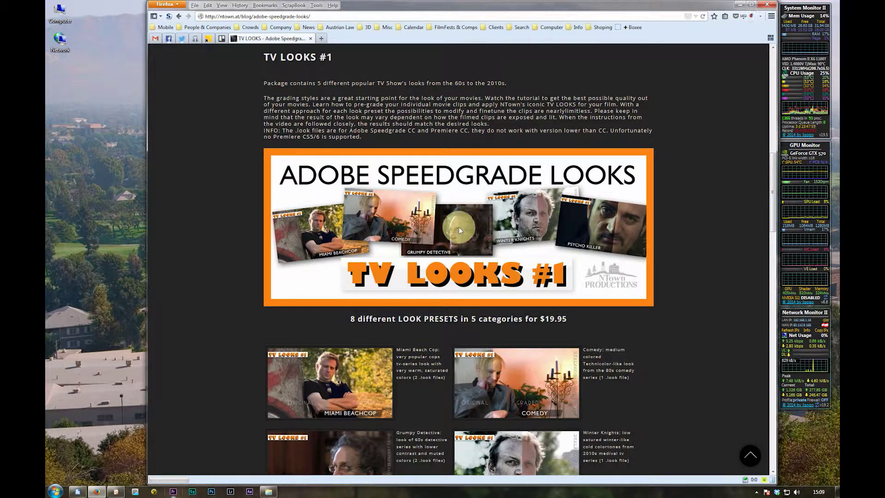
scroll(443, 221, "down", 3)
scroll(459, 207, "up", 2)
scroll(457, 210, "down", 2)
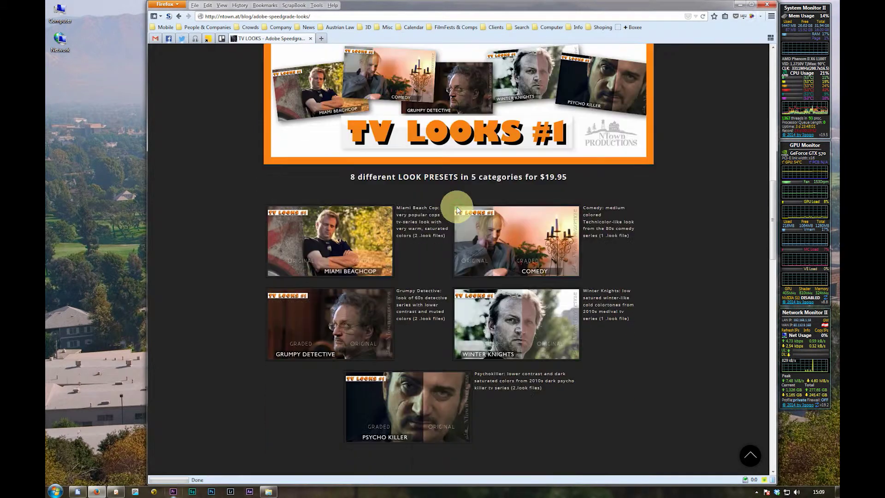
scroll(443, 203, "down", 8)
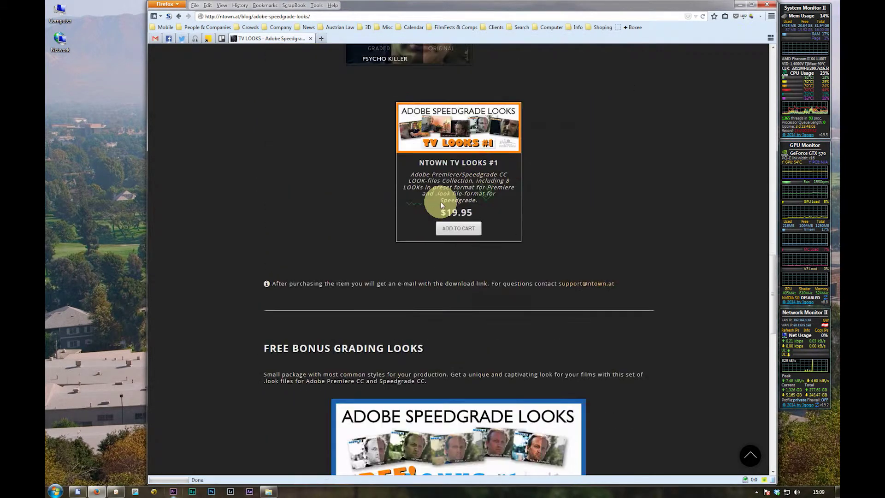
scroll(415, 207, "down", 6)
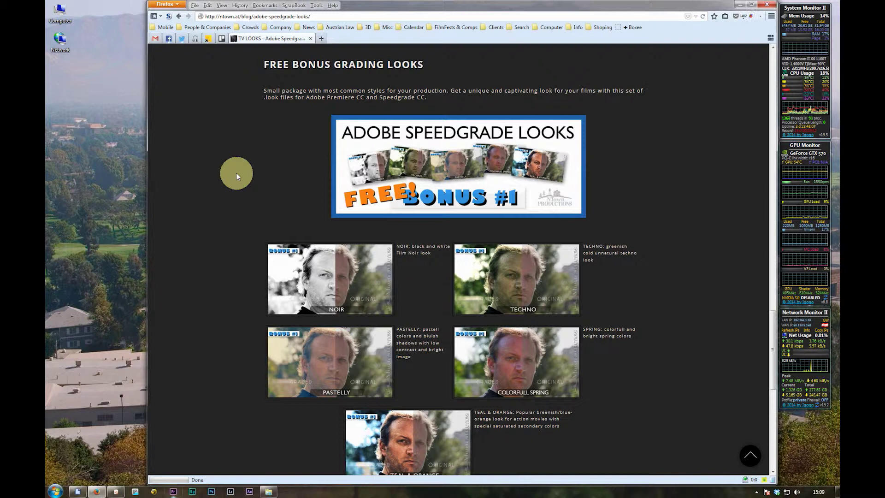
scroll(540, 400, "down", 3)
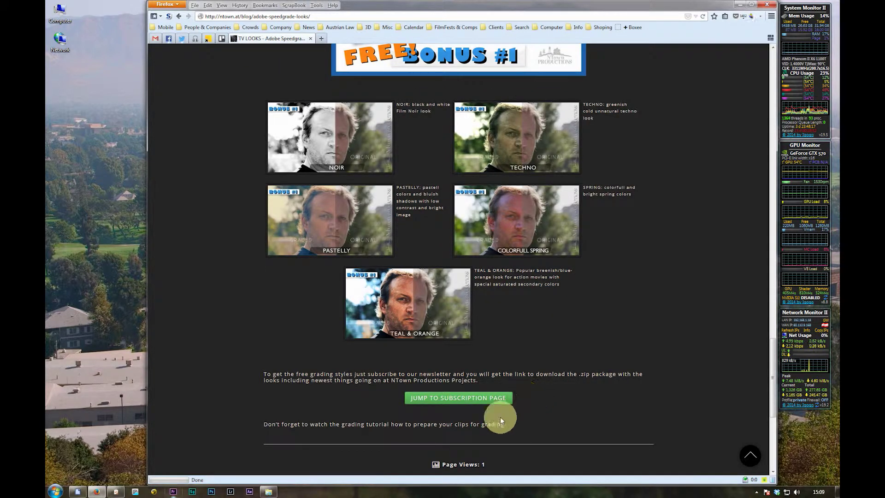
left_click(450, 397)
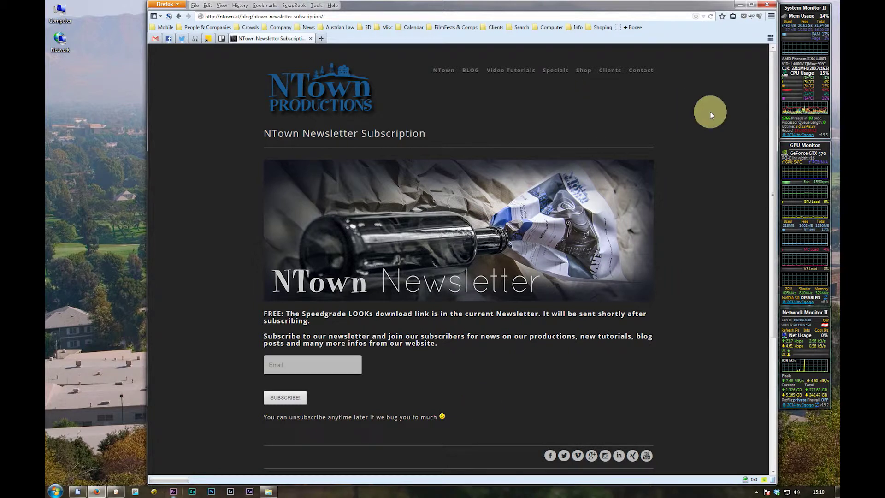
Extract SG_Bonus1_LOOKS.zip from the Speedgrade_LOOKS folder into SG_Bonus1_LOOKS with WinRAR
left_click(739, 4)
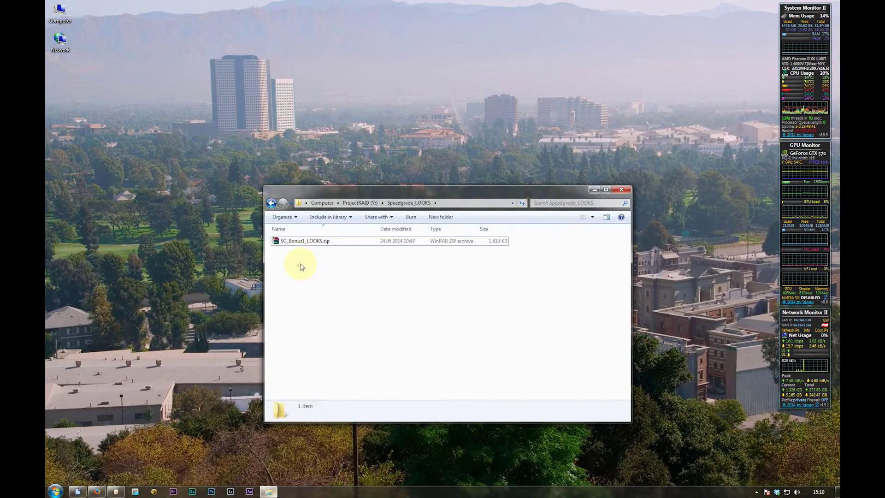
left_click(297, 265)
left_click(311, 243)
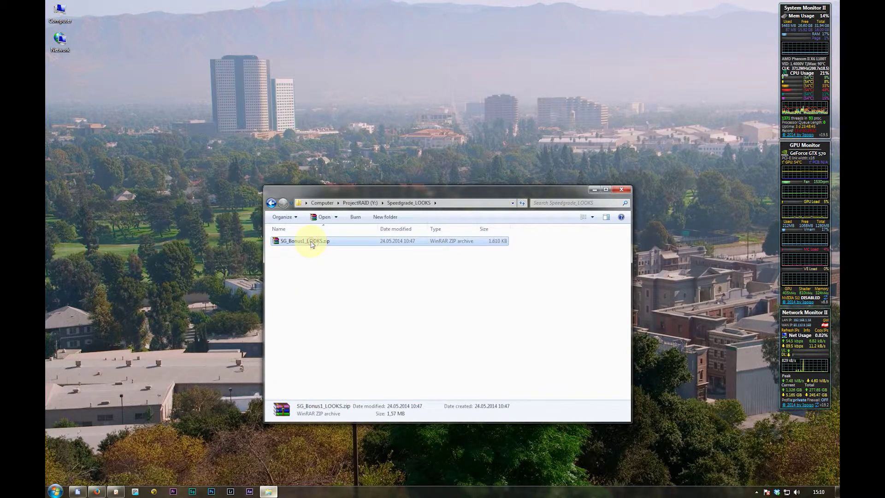
right_click(311, 243)
mouse_move(350, 256)
left_click(439, 275)
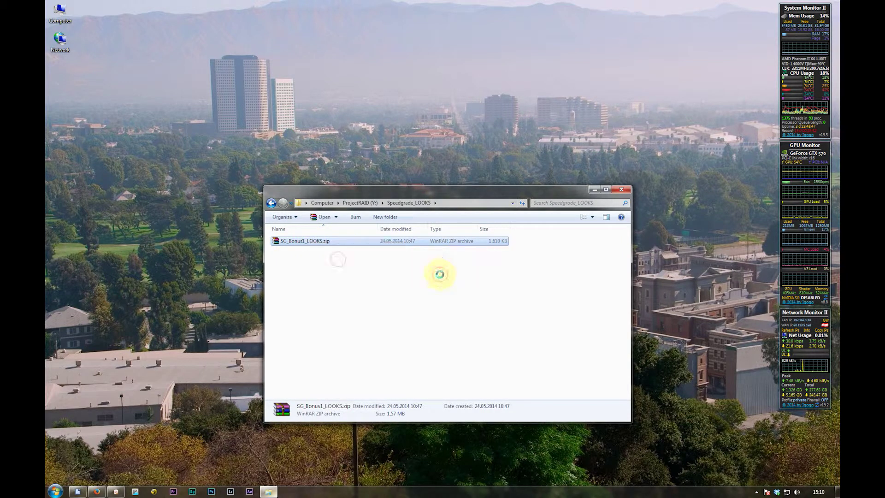
Inspect the Bonus#1 folder's README, five .look files and NTownBonus1.prfpset
double_click(304, 241)
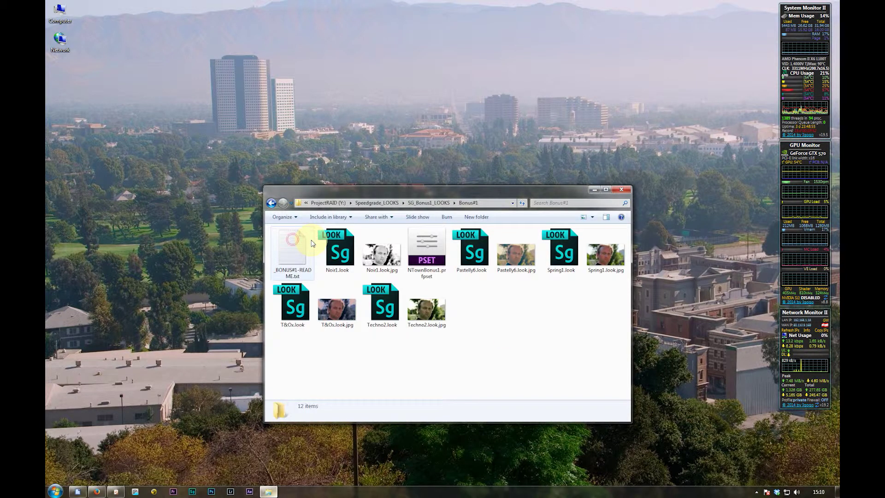
left_click(292, 249)
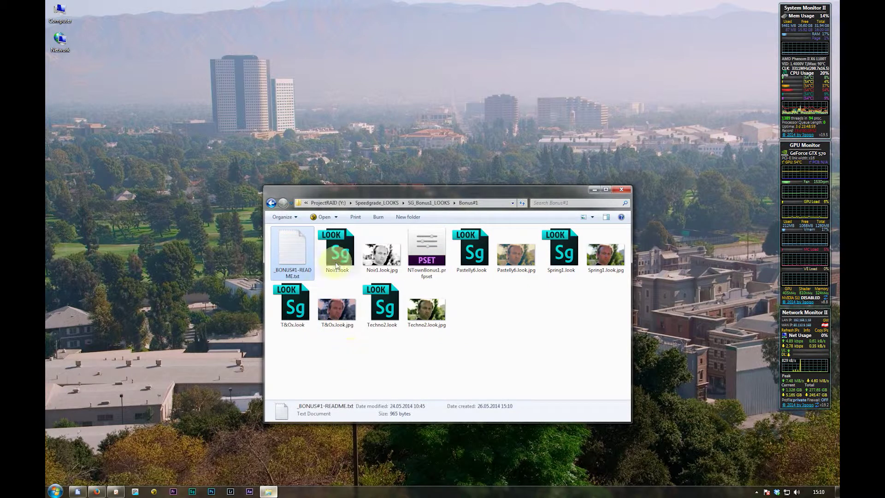
left_click(339, 251)
left_click(474, 255, "ctrl")
left_click(563, 253, "ctrl")
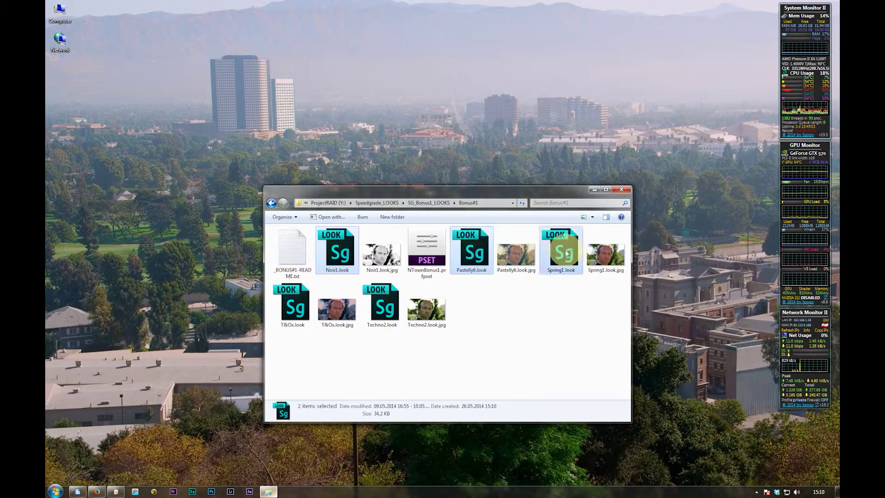
left_click(294, 306, "ctrl")
left_click(381, 310, "ctrl")
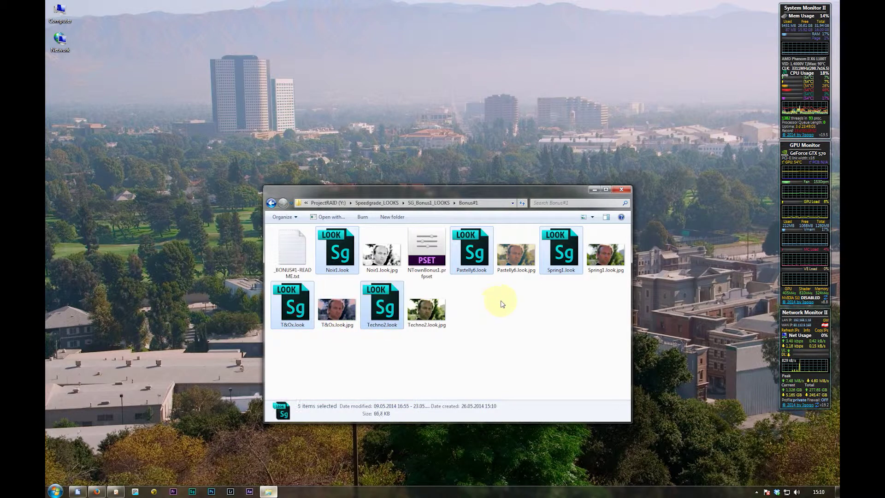
left_click(507, 310)
left_click(421, 242)
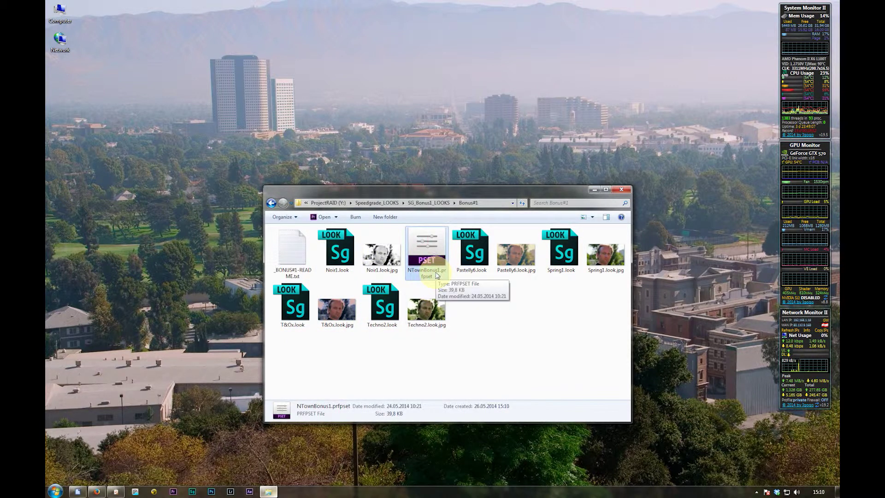
left_click(478, 297)
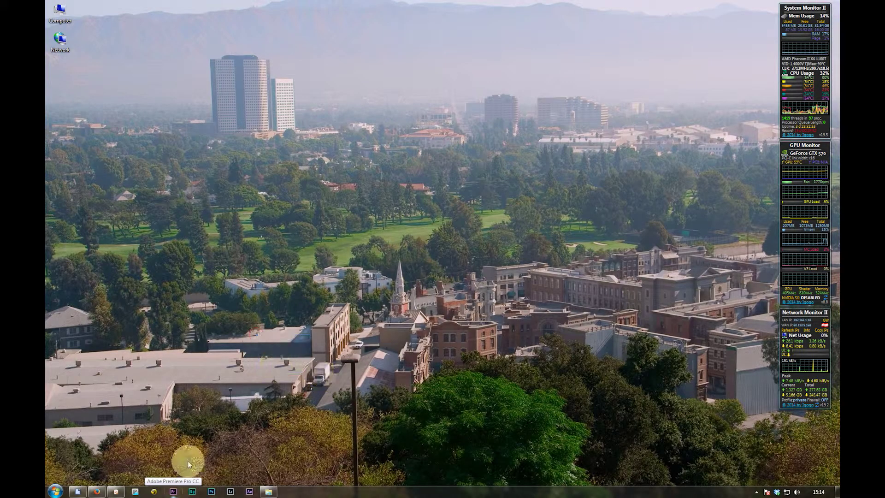
Switch to Premiere Pro, widen the Effects panel and show the effects list
left_click(173, 490)
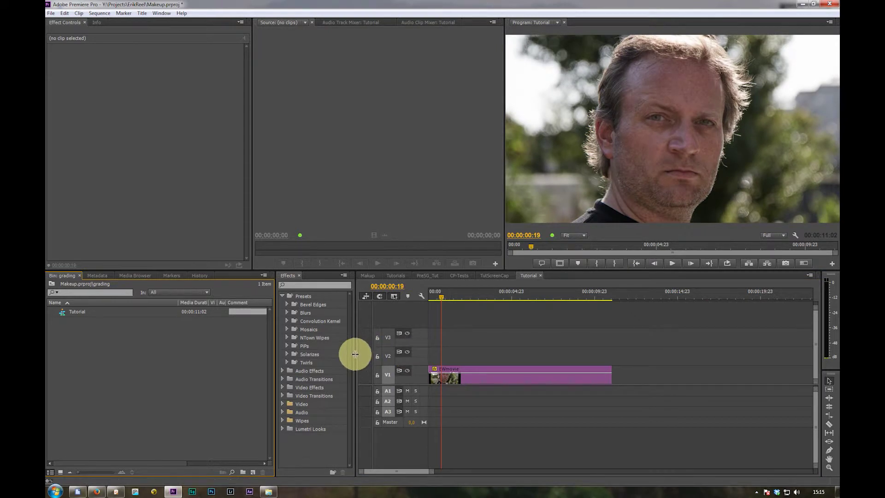
left_click_drag(355, 355, 418, 356)
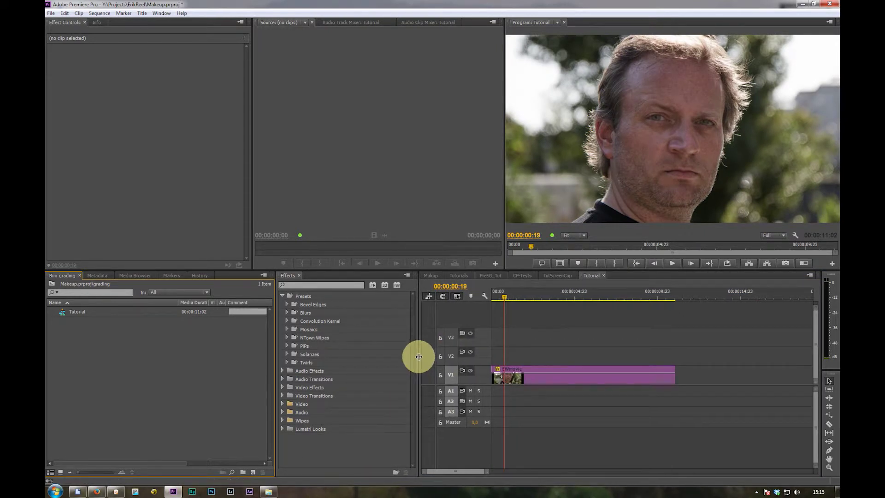
left_click(287, 276)
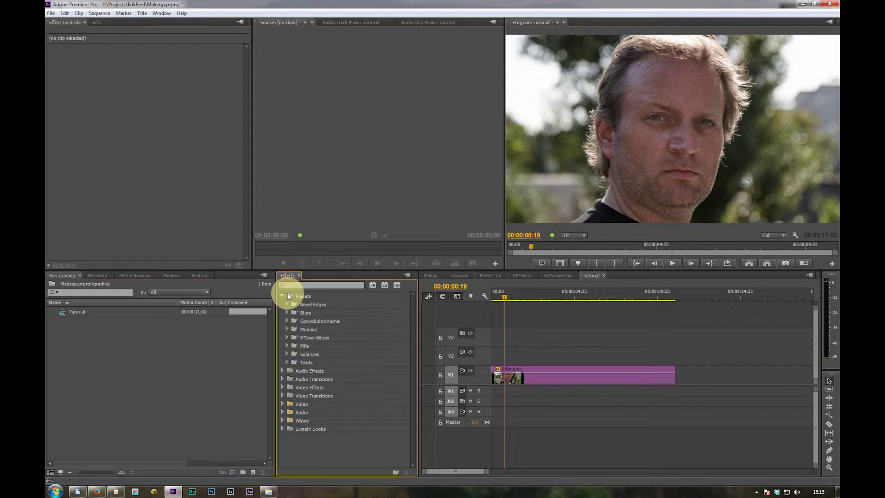
left_click(161, 13)
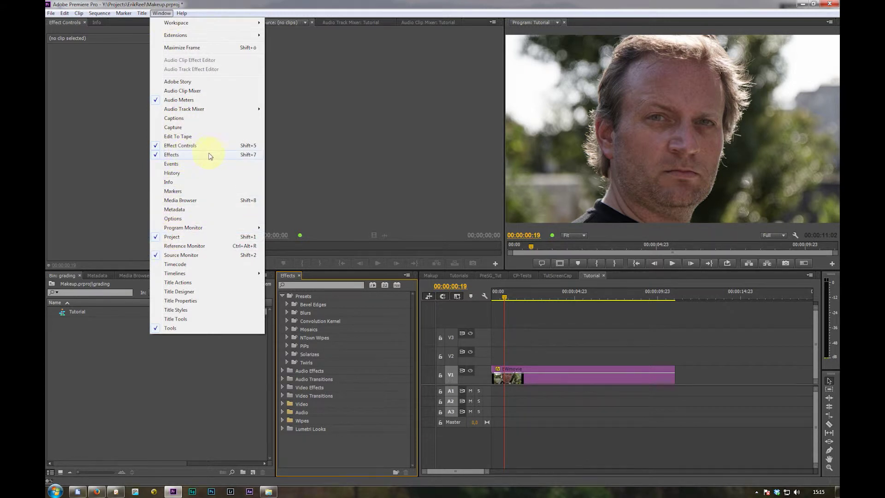
left_click(284, 276)
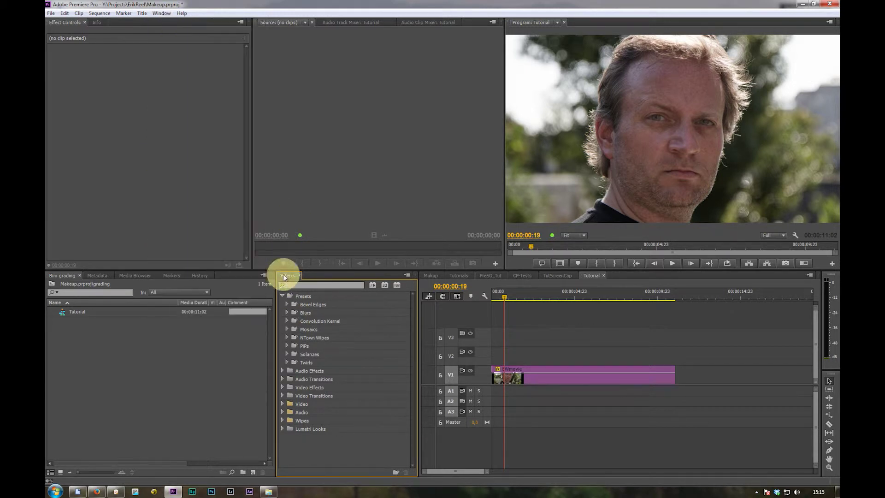
Start Import Presets and browse to Speedgrade_LOOKS/SG_Bonus1_LOOKS/Bonus#1
left_click(407, 275)
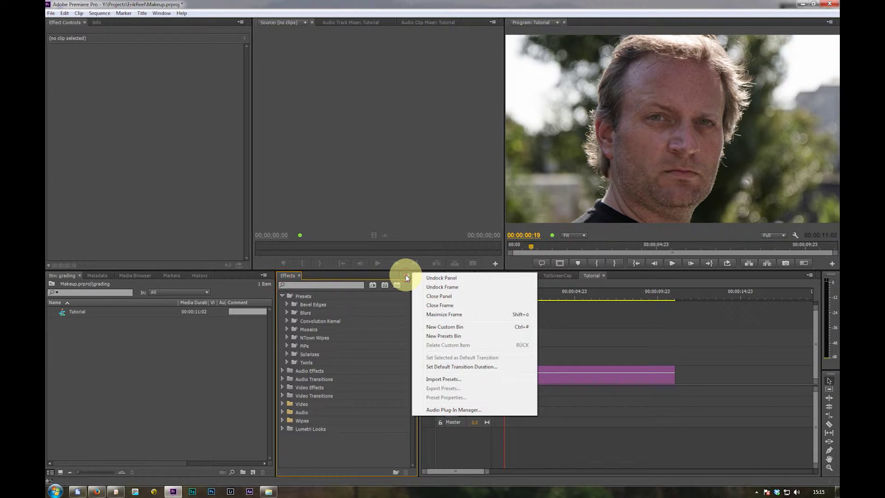
left_click(461, 383)
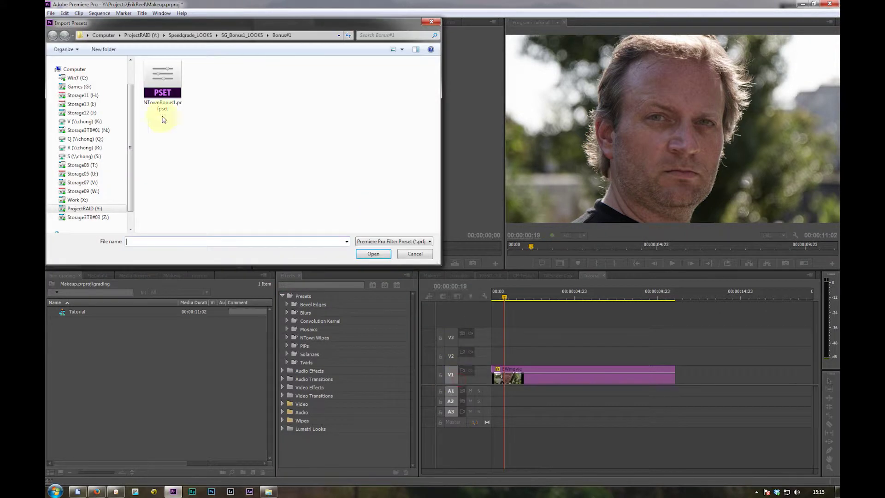
left_click(129, 38)
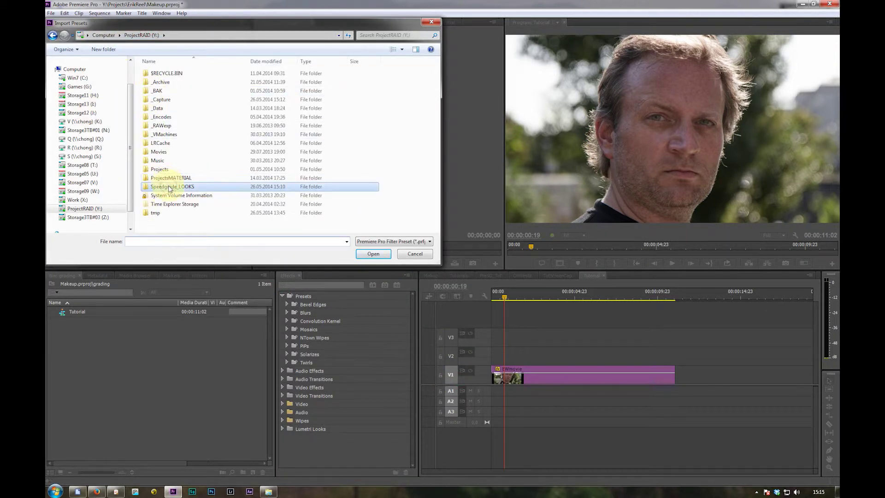
double_click(170, 187)
double_click(161, 74)
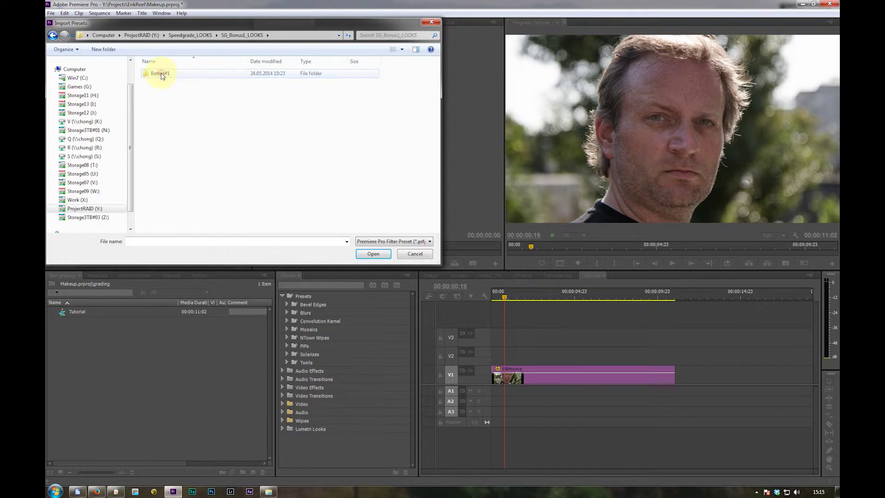
double_click(161, 74)
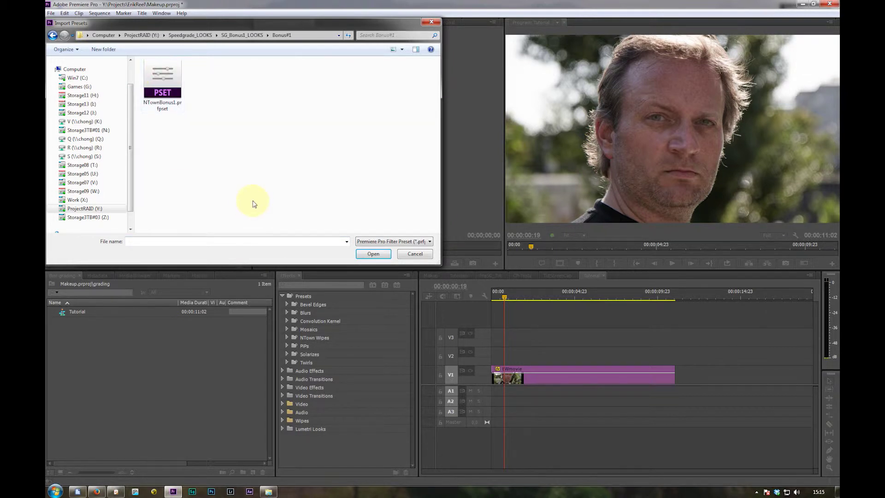
Import NTownBonus1.prfpset and re-expand Presets to locate NTown Bonus#1
left_click(168, 84)
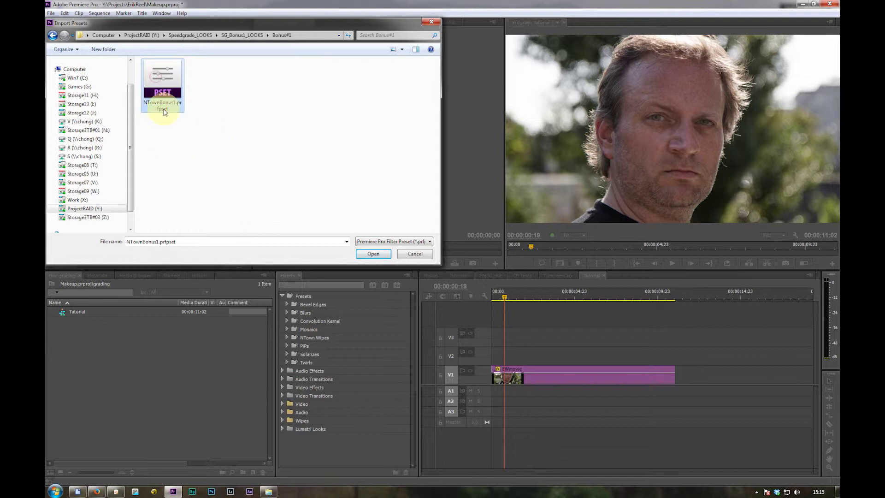
left_click(374, 253)
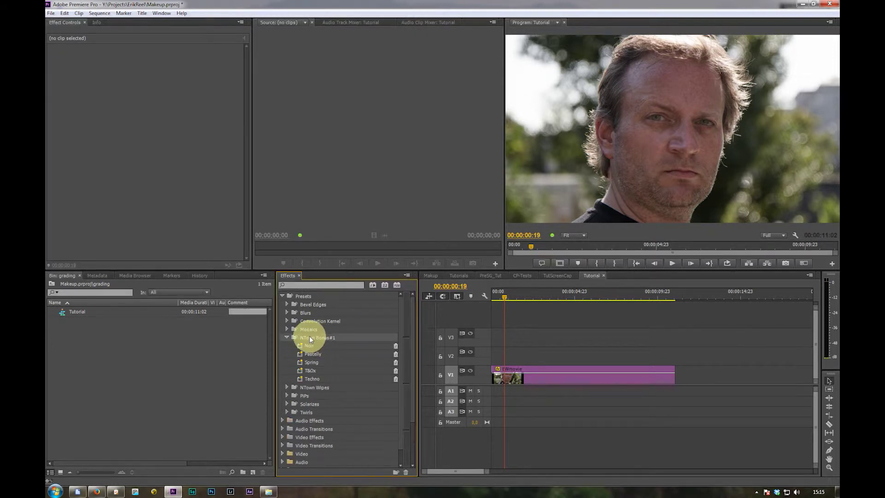
left_click(283, 295)
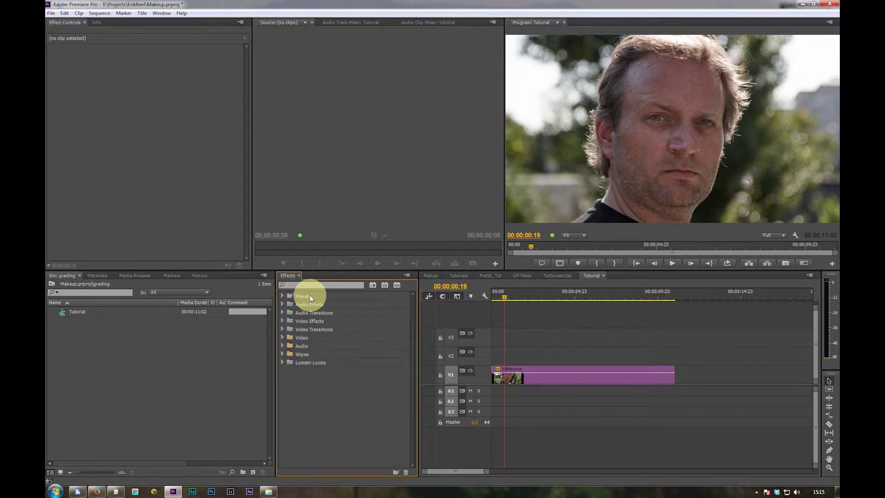
left_click(282, 297)
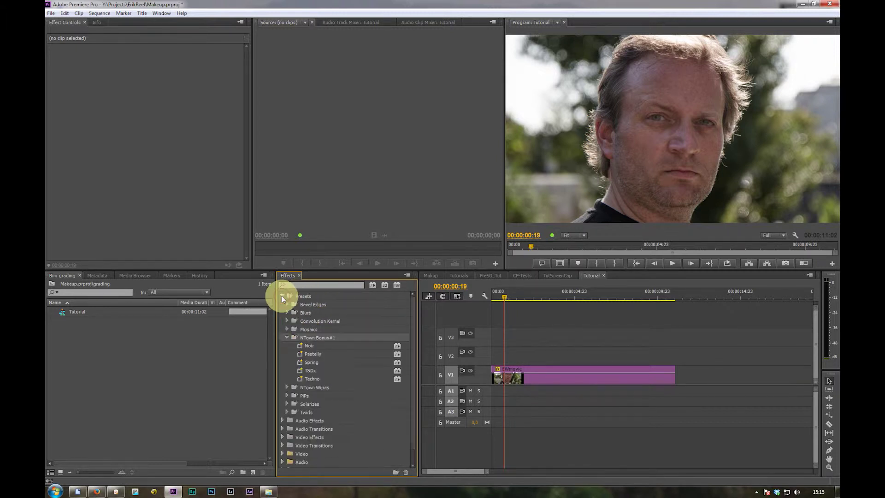
Expand the NTown Bonus#1 folder and widen the effects list for thumbnails
left_click(288, 337)
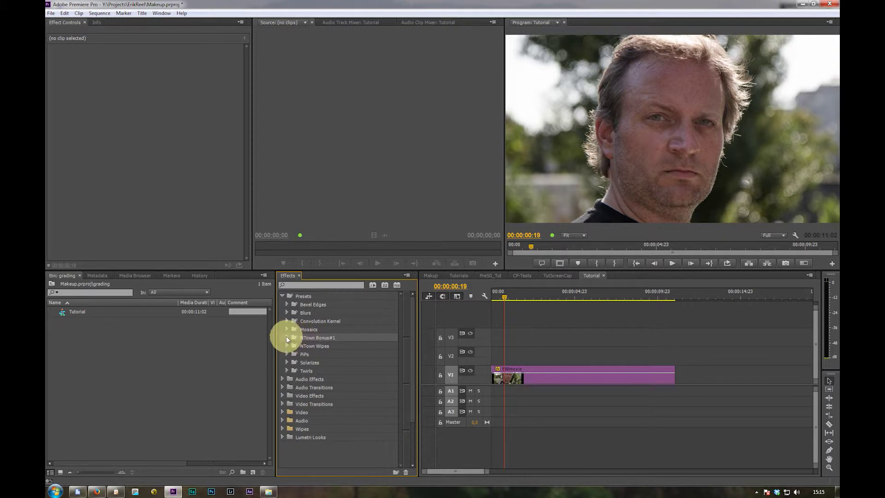
left_click(287, 337)
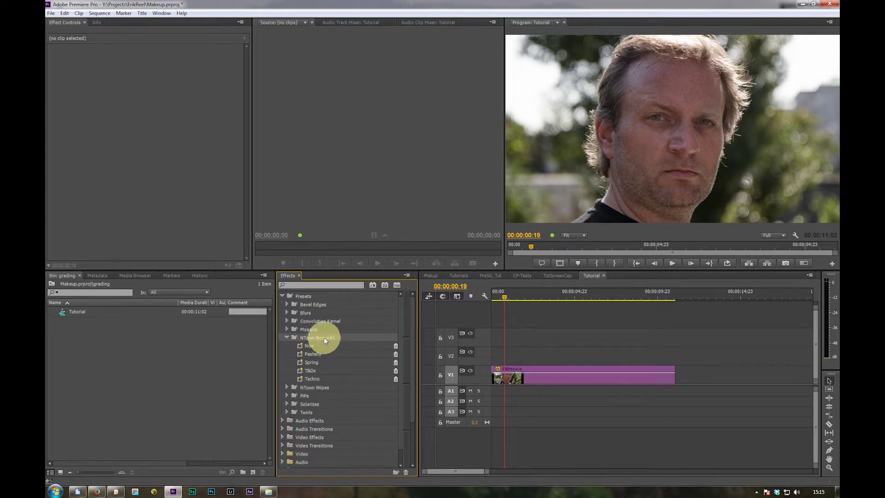
left_click(323, 338)
left_click(417, 339)
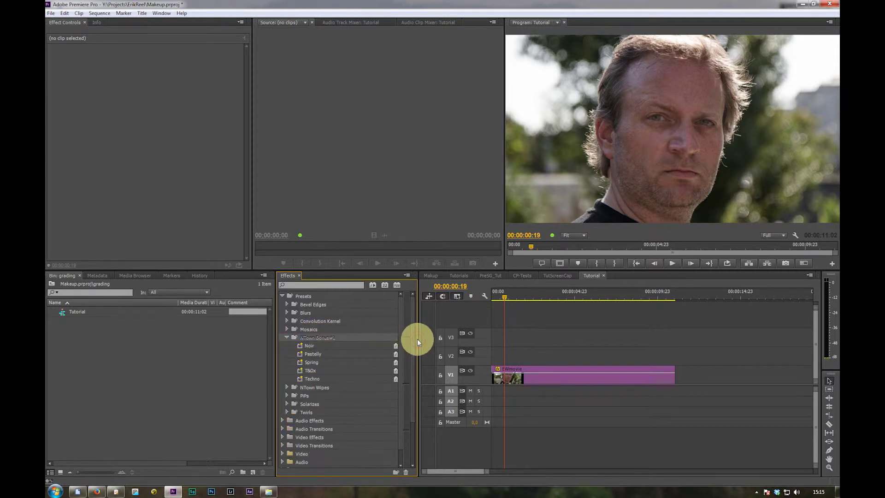
mouse_move(470, 339)
left_mouse_down()
mouse_move(484, 339)
mouse_move(464, 339)
mouse_move(474, 340)
left_mouse_up()
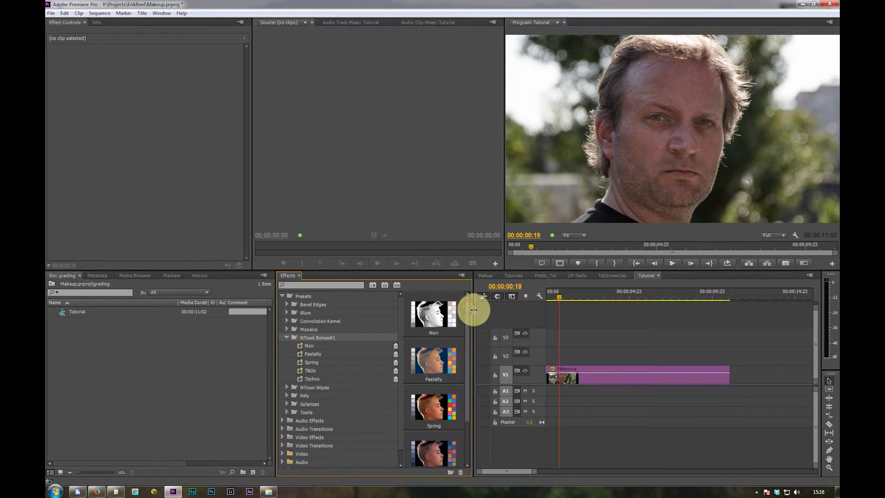
Preview the Noir, Pastelly, Spring, T&Ox and Techno looks
left_click(317, 346)
left_click(317, 354)
left_click(313, 362)
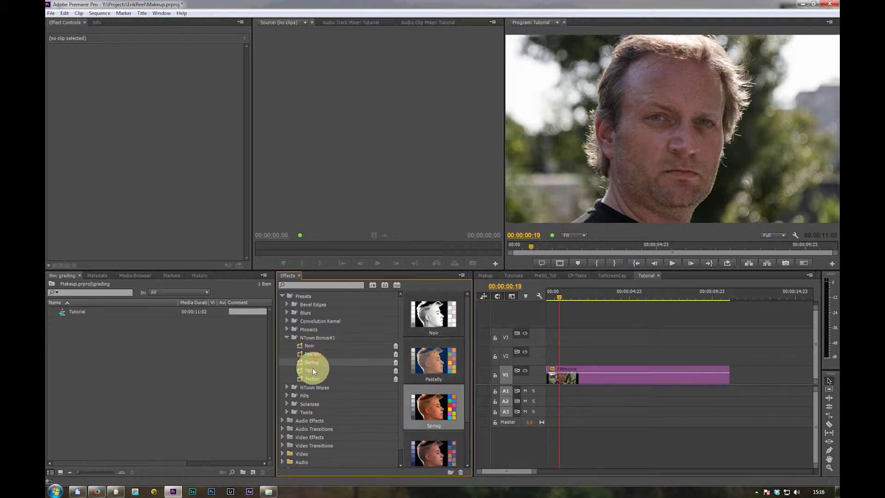
left_click(311, 370)
left_click(311, 379)
left_click_drag(467, 359, 472, 316)
left_click(554, 295)
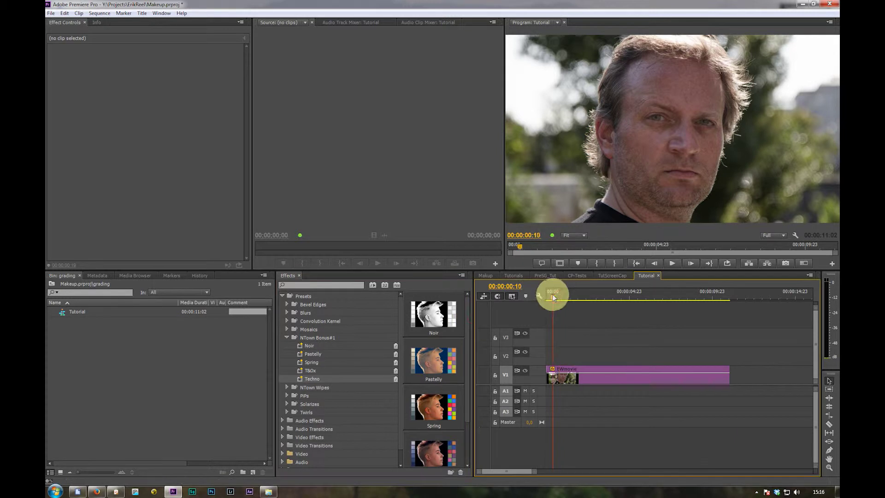
left_click_drag(430, 315, 571, 373)
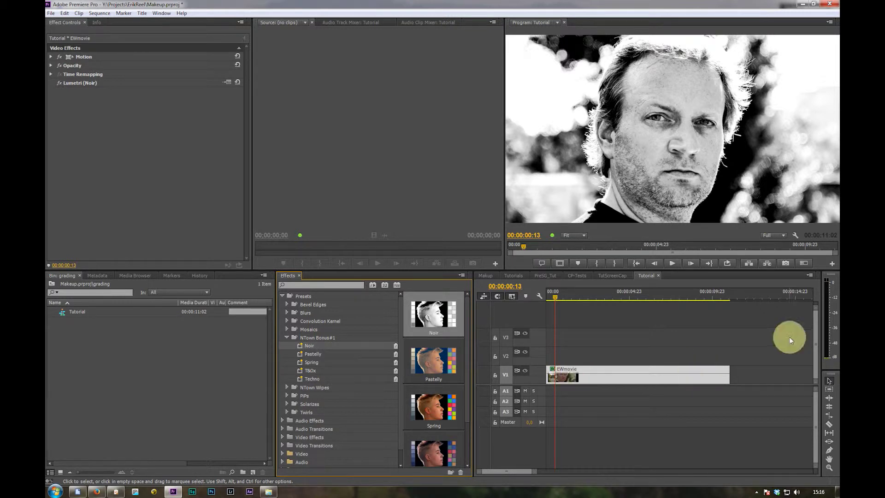
left_click(75, 84)
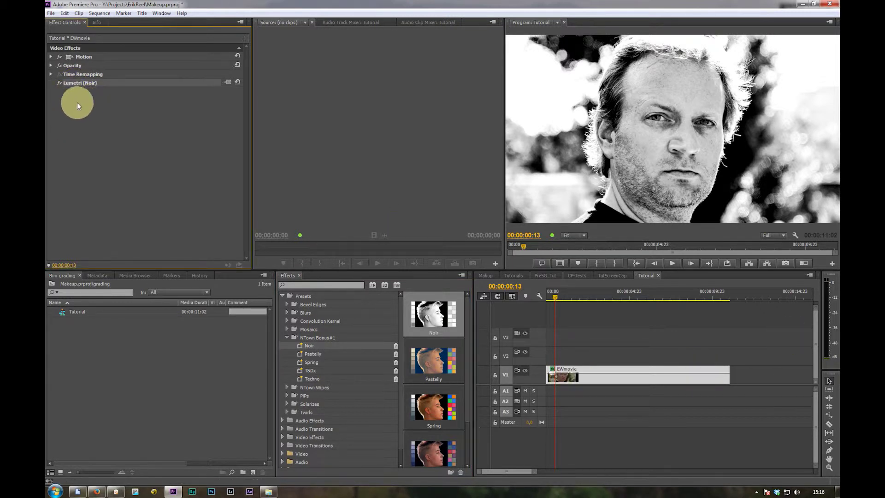
key("Delete")
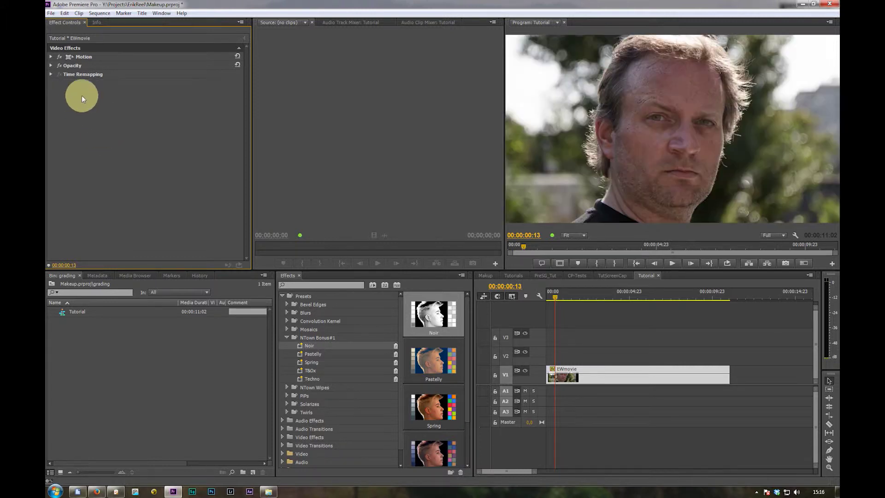
Create a new Adjustment Layer in the Project bin with default settings
left_click(560, 377)
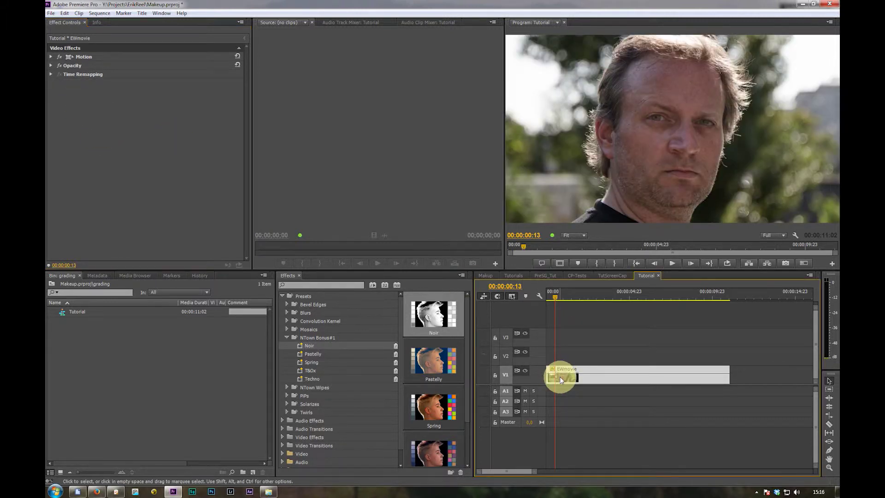
left_click(253, 471)
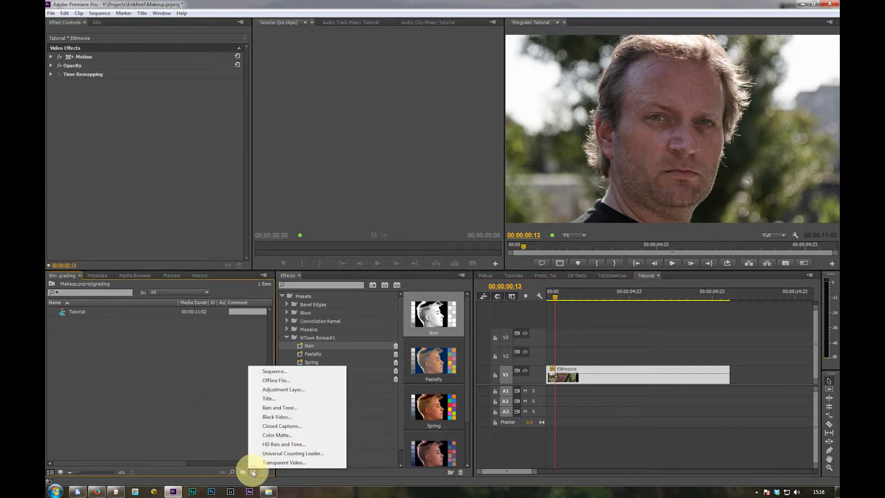
left_click(273, 390)
left_click(455, 278)
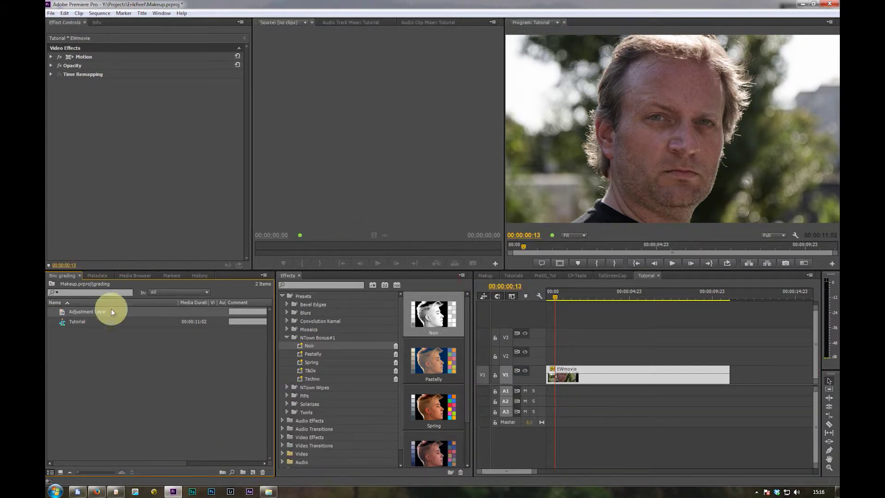
Place the adjustment layer on V2 and stretch it to the EWmovie clip's length
left_click_drag(91, 312, 554, 359)
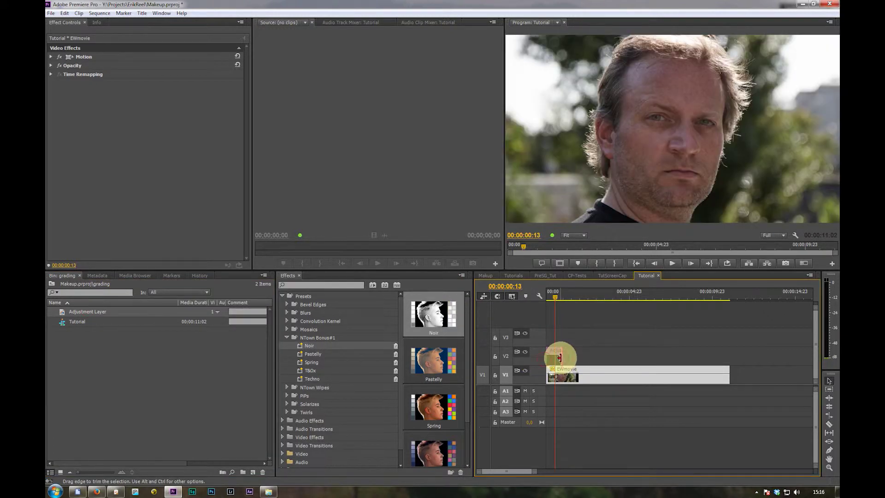
left_click_drag(562, 357, 729, 355)
left_click(567, 358)
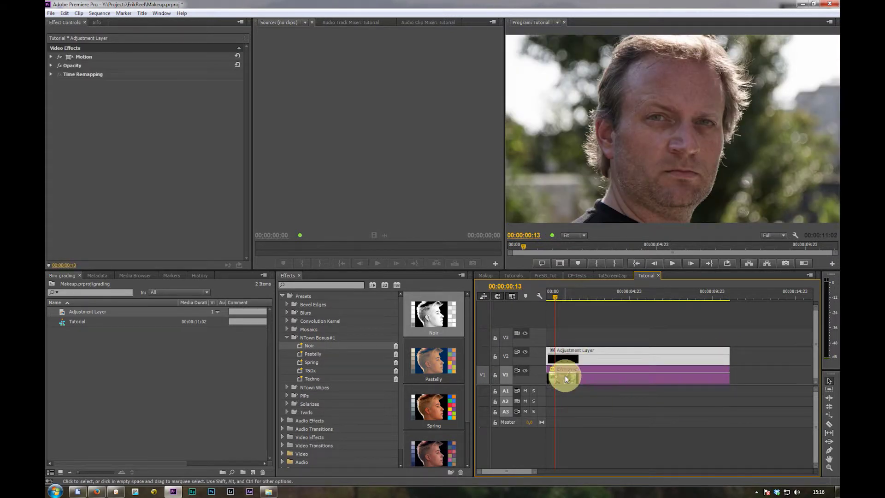
Apply the Noir look to the V2 adjustment layer and reveal its Opacity settings
mouse_move(565, 375)
left_mouse_down()
mouse_move(563, 358)
mouse_move(560, 375)
left_mouse_up()
left_click(424, 364)
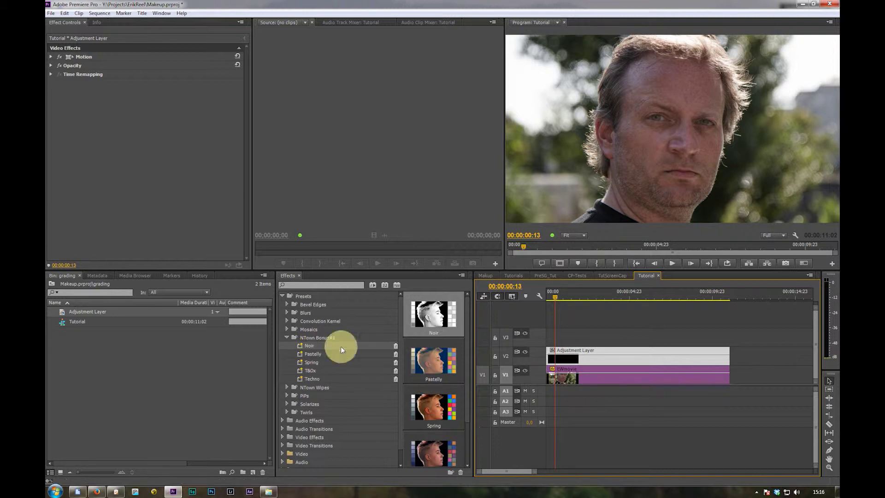
left_click_drag(341, 347, 566, 358)
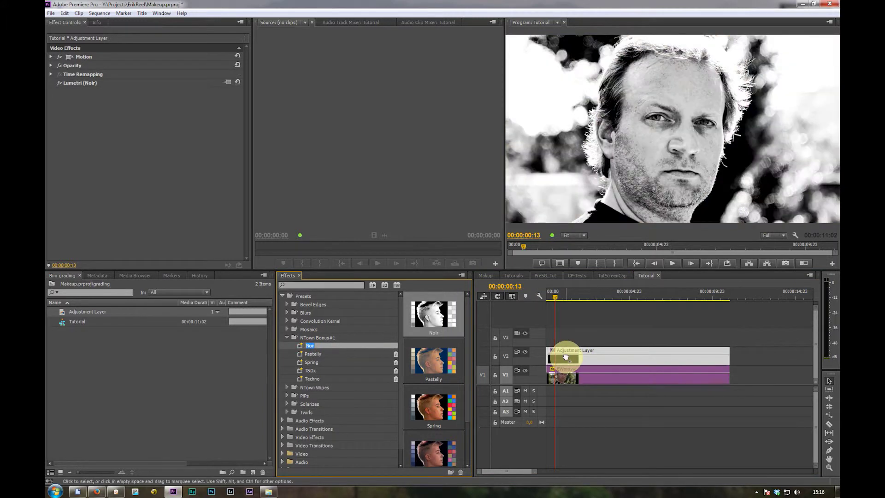
left_click(571, 359)
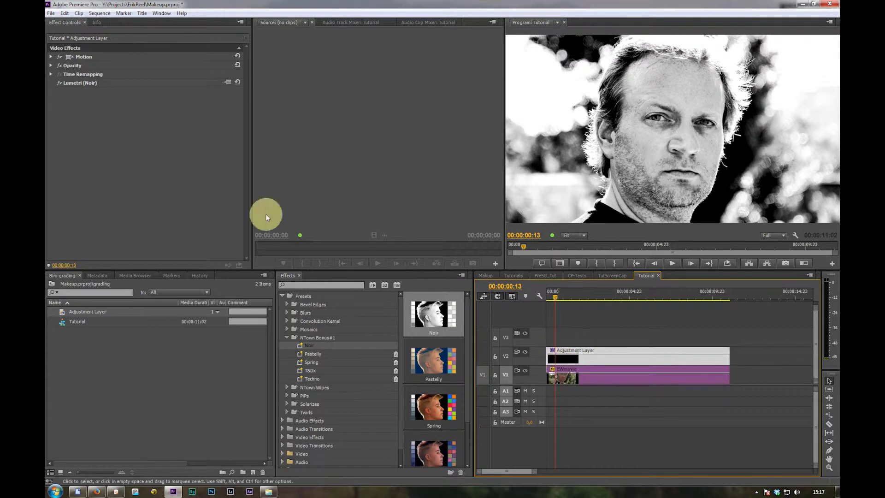
left_click(51, 65)
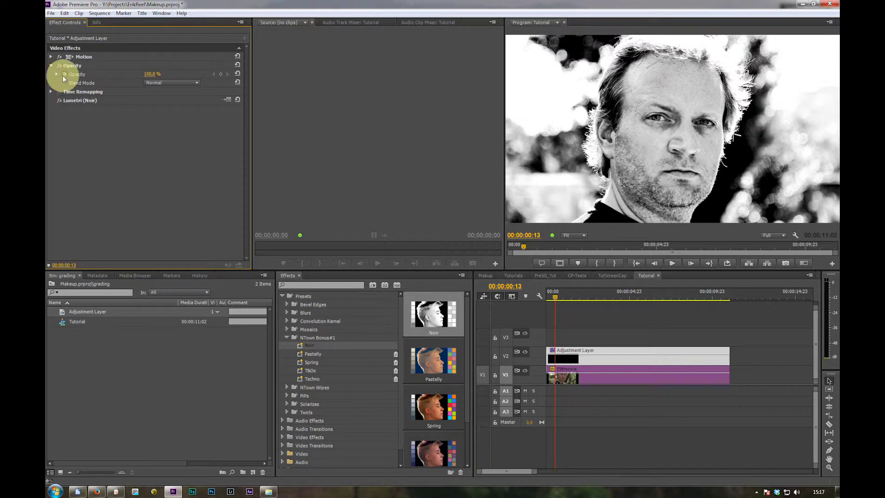
Turn off Opacity animation and set the adjustment layer's opacity to 23,8 %
left_click(64, 73)
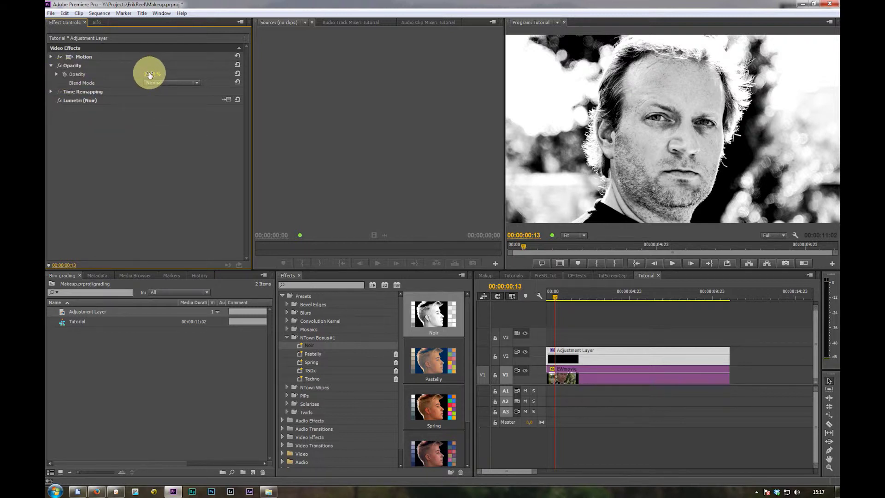
mouse_move(150, 74)
left_mouse_down()
mouse_move(77, 74)
mouse_move(168, 73)
mouse_move(103, 72)
mouse_move(155, 73)
mouse_move(123, 74)
mouse_move(154, 72)
mouse_move(145, 73)
left_mouse_up()
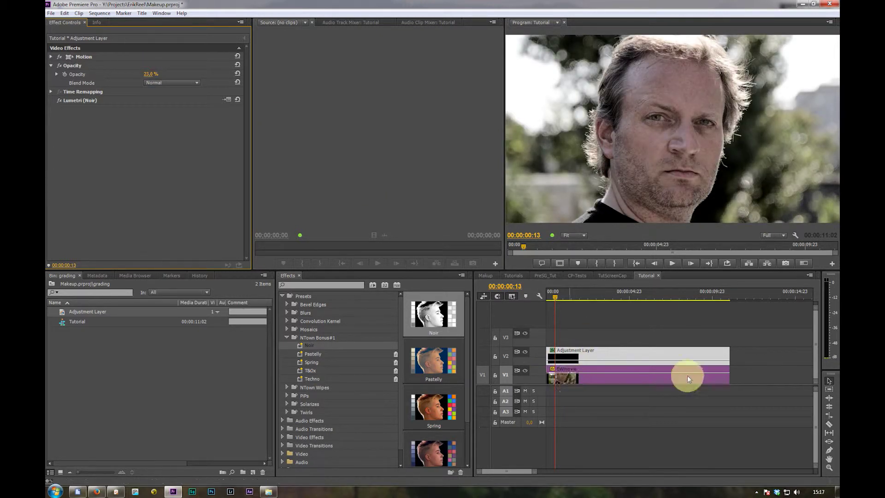
left_click(604, 377)
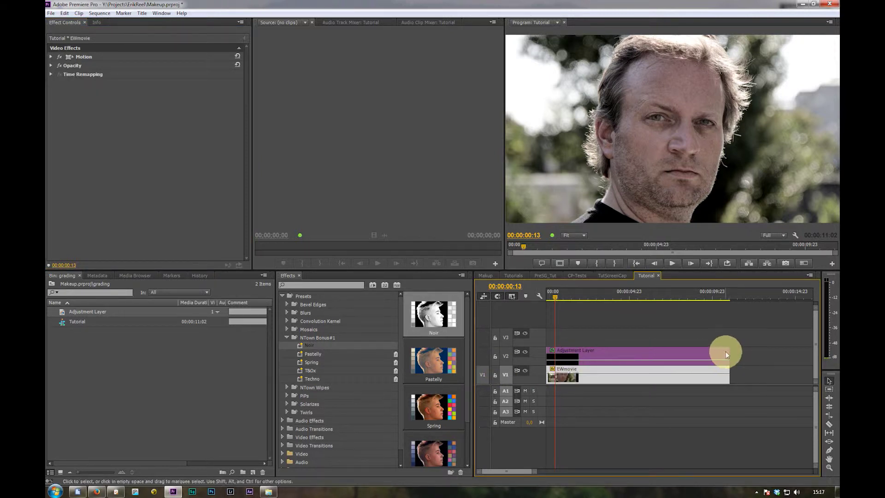
Trim the adjustment layer's out point to the EWmovie clip's end and select it
left_click_drag(729, 351, 799, 351)
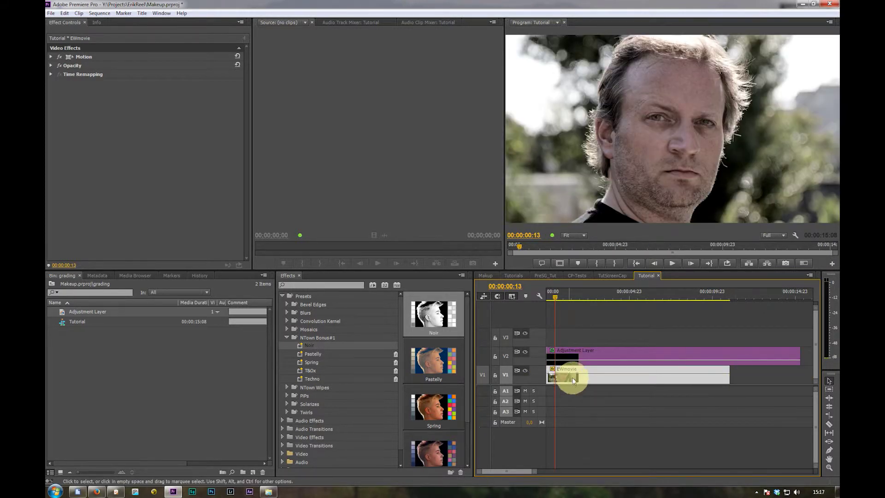
left_click_drag(798, 354, 729, 354)
left_click(623, 355)
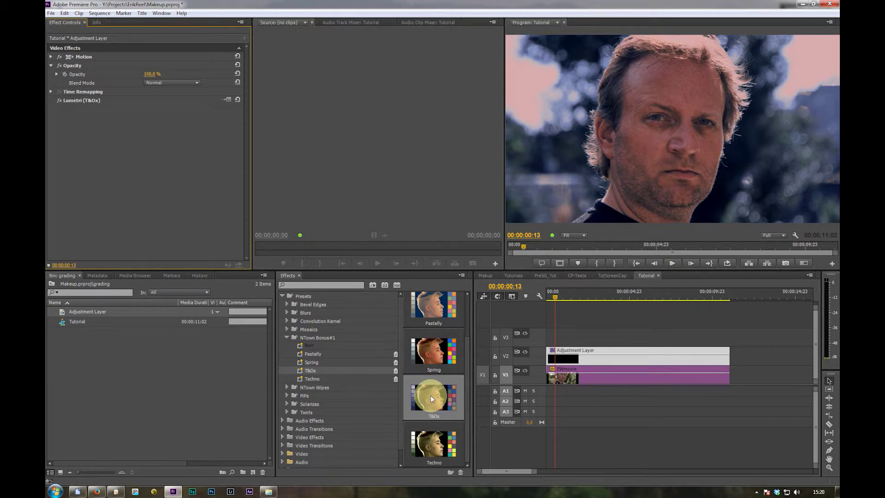
Reselect the adjustment layer clip and show its Lumetri (T&Ox) effect in Effect Controls
left_click(612, 361)
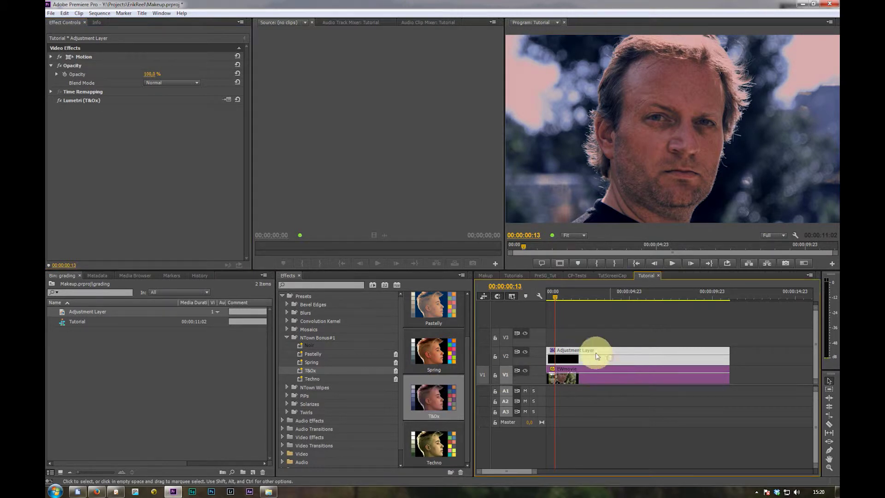
left_click(83, 100)
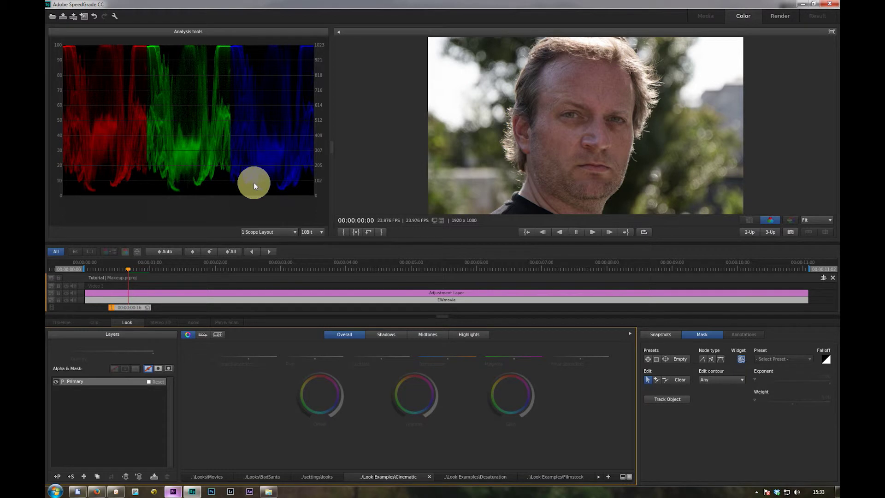
Hide and restore the scopes beside the preview, keeping the RGB parade display
left_click(337, 31)
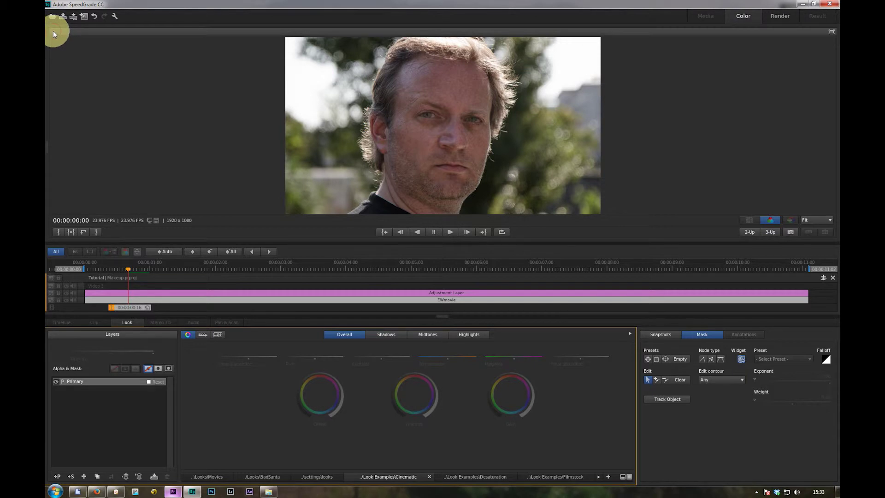
left_click(54, 31)
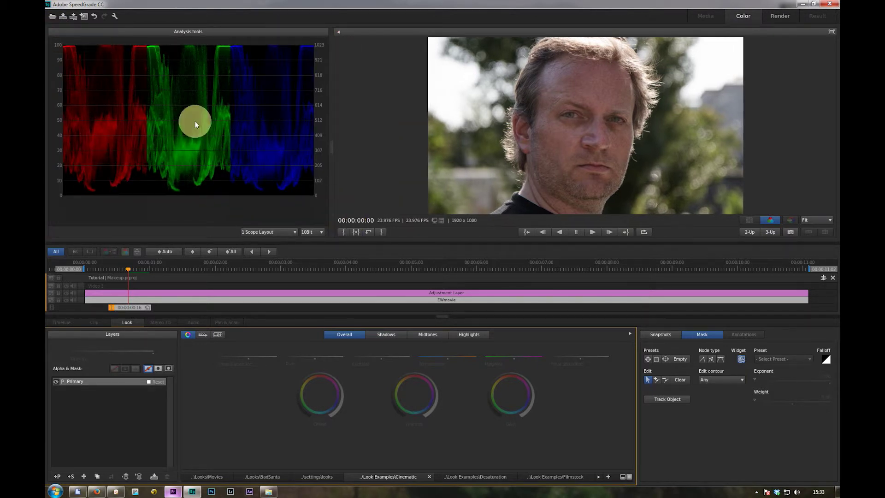
right_click(215, 101)
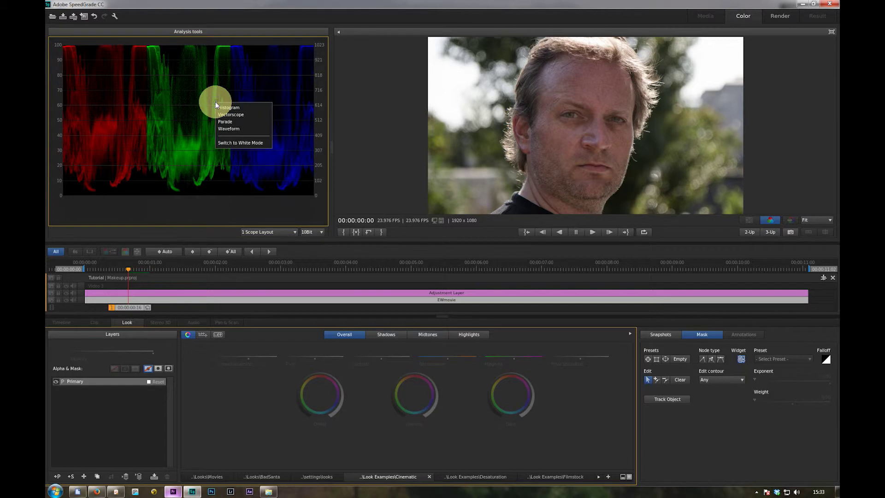
left_click(226, 132)
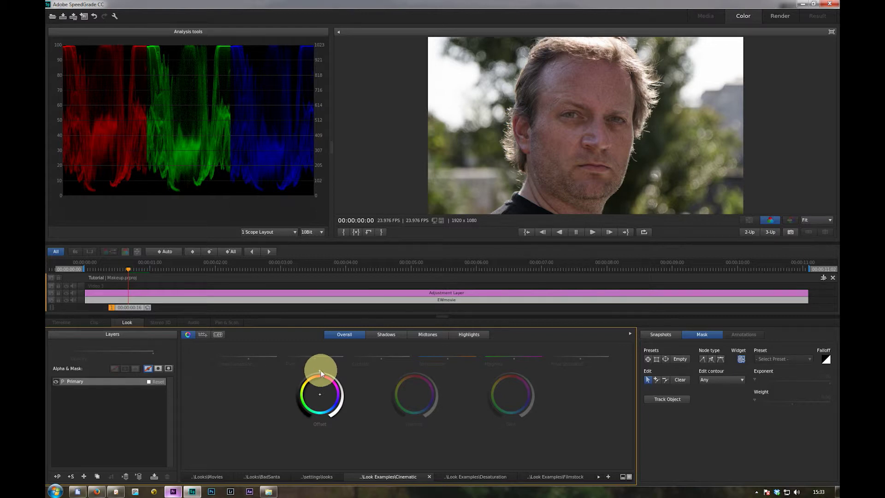
Nudge the Overall Offset wheel ring, then the Overall Gain wheel ring, in small amounts
left_click_drag(319, 371, 312, 370)
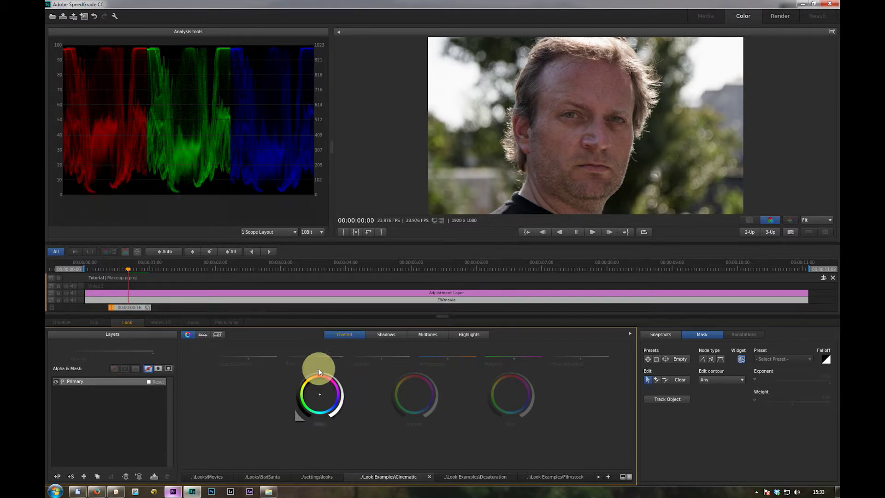
left_click_drag(319, 370, 318, 370)
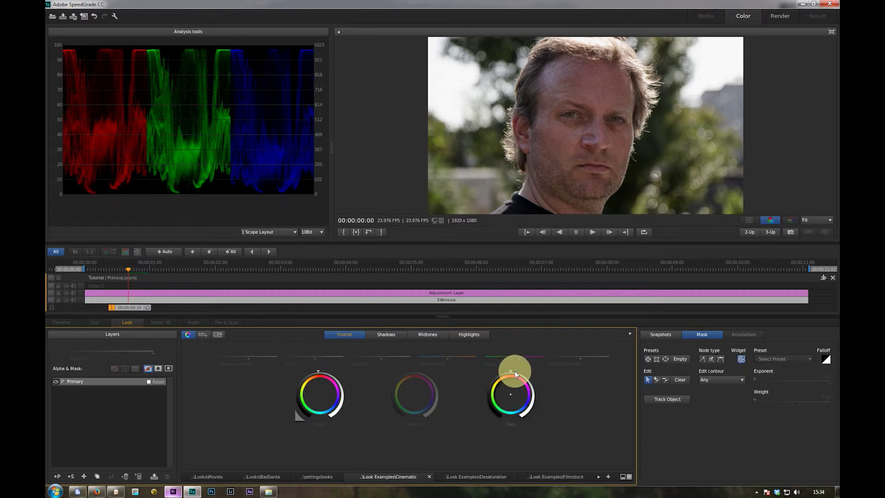
left_click_drag(511, 369, 519, 370)
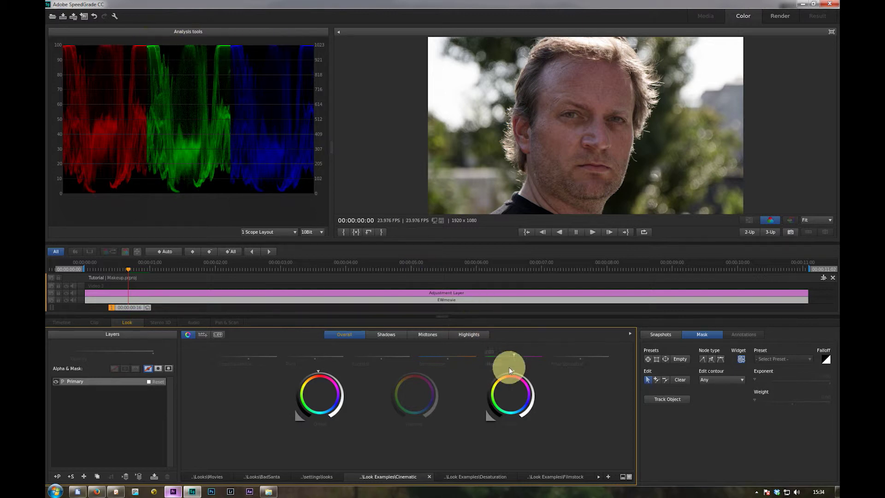
left_click_drag(513, 370, 512, 369)
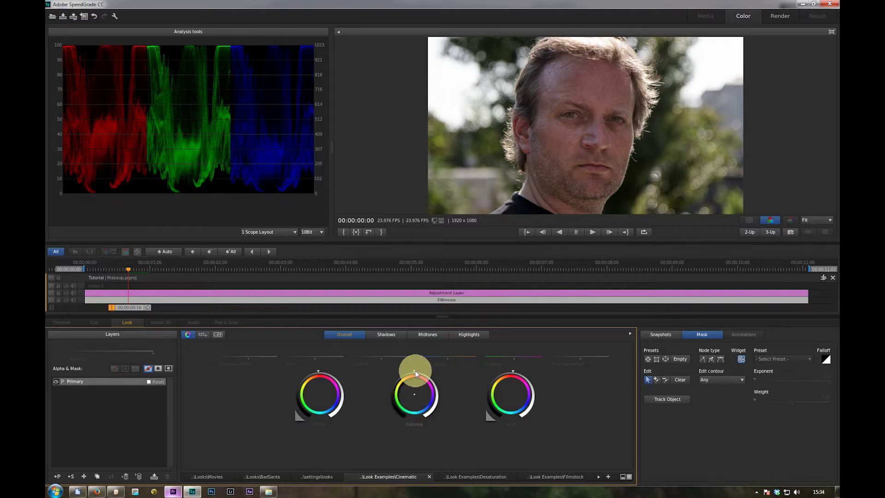
Shift the Overall Gamma wheel ring leftward in two small adjustments
mouse_move(415, 373)
left_mouse_down()
mouse_move(402, 368)
mouse_move(452, 369)
mouse_move(386, 369)
mouse_move(418, 370)
left_mouse_up()
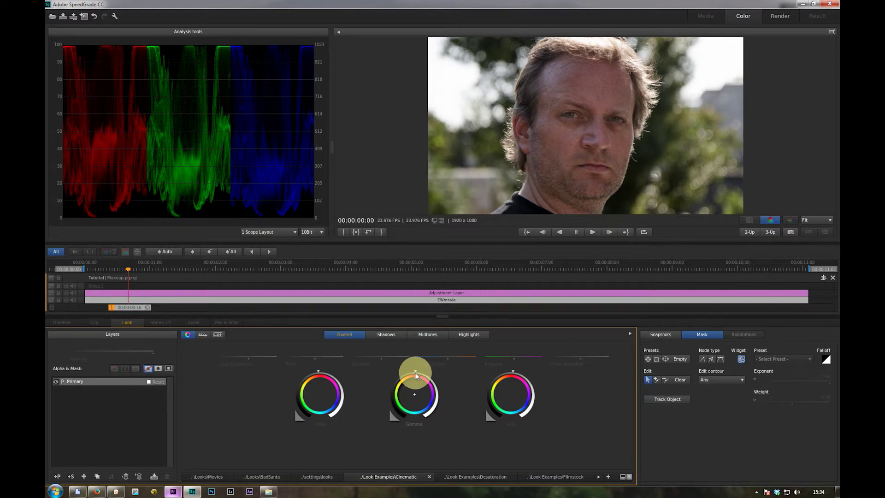
mouse_move(399, 372)
left_mouse_down()
mouse_move(345, 375)
mouse_move(432, 367)
mouse_move(421, 367)
left_mouse_up()
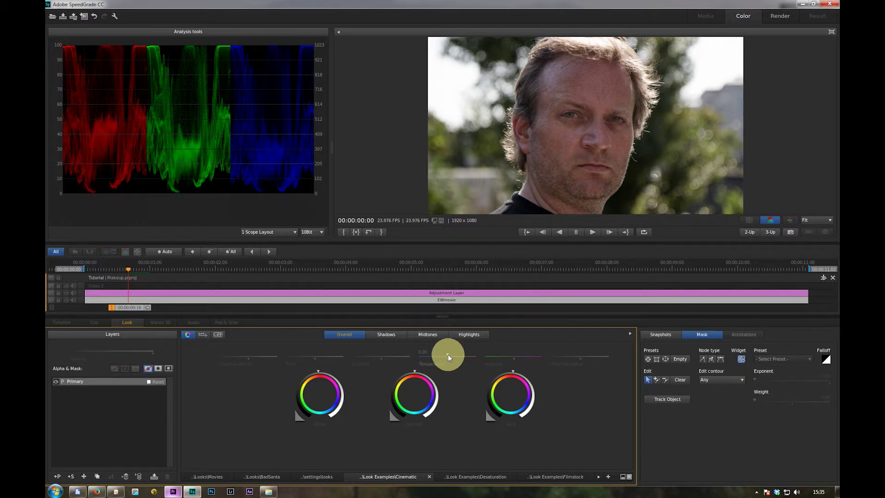
Try Temperature settings, return Temperature to 0.00, and set Magenta to 0.07
mouse_move(448, 354)
left_mouse_down()
mouse_move(405, 354)
mouse_move(471, 355)
mouse_move(405, 355)
mouse_move(523, 354)
mouse_move(448, 354)
left_mouse_up()
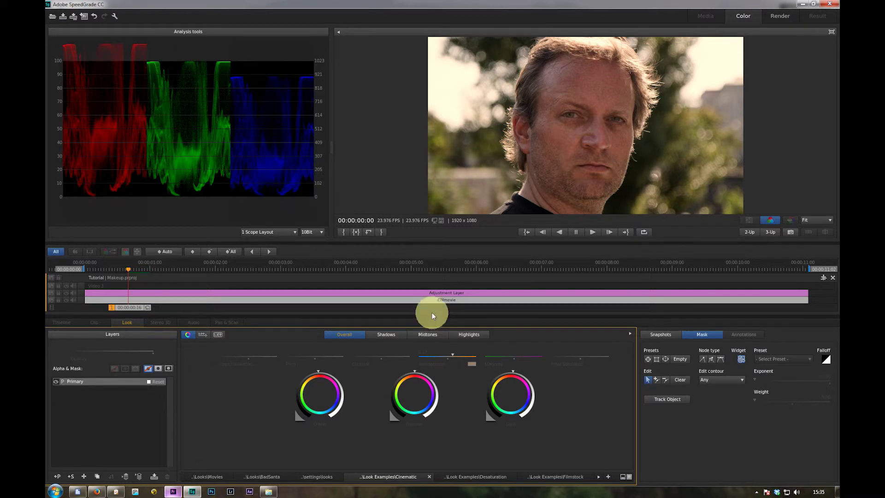
mouse_move(455, 352)
left_mouse_down()
mouse_move(423, 351)
mouse_move(454, 353)
left_mouse_up()
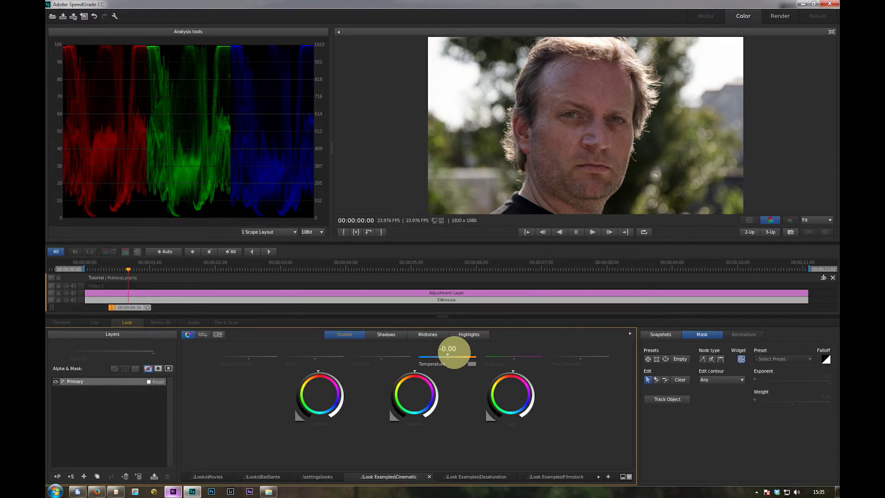
left_click_drag(455, 352, 454, 353)
left_click(514, 354)
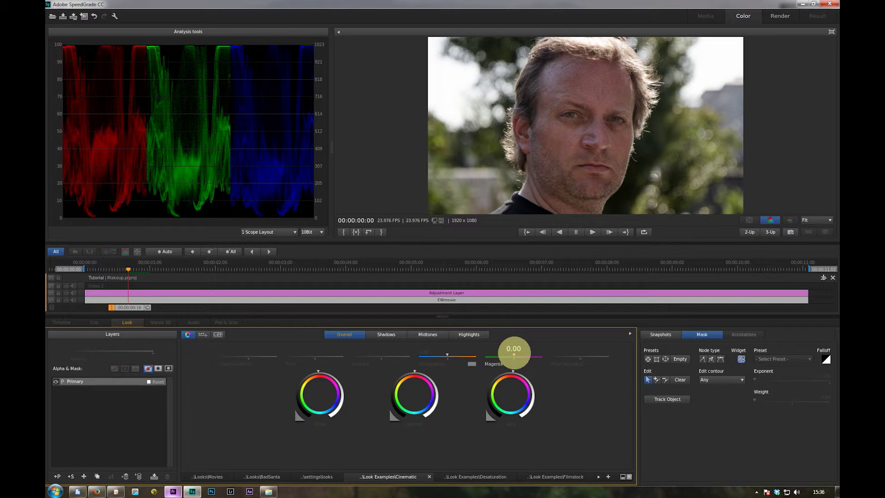
mouse_move(515, 353)
left_mouse_down()
mouse_move(494, 353)
mouse_move(514, 354)
left_mouse_up()
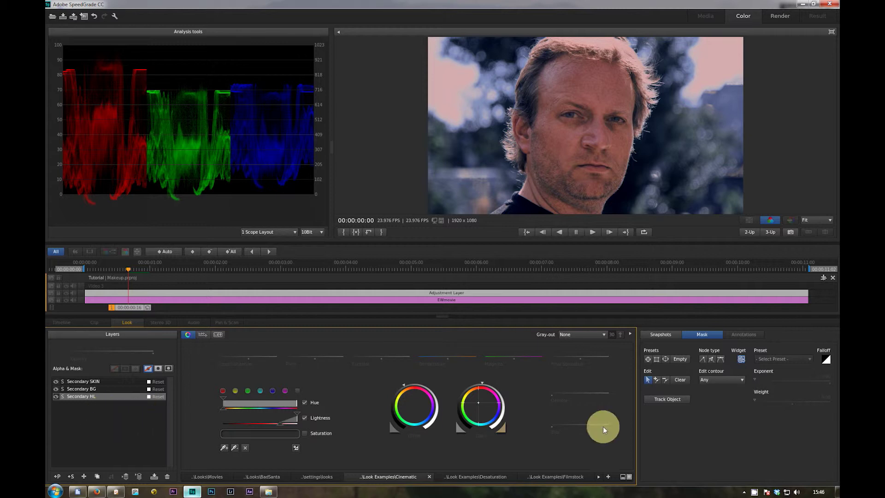
Switch the Look panel to Look Management view with a new tab and browse the drive's folder tree
left_click(628, 477)
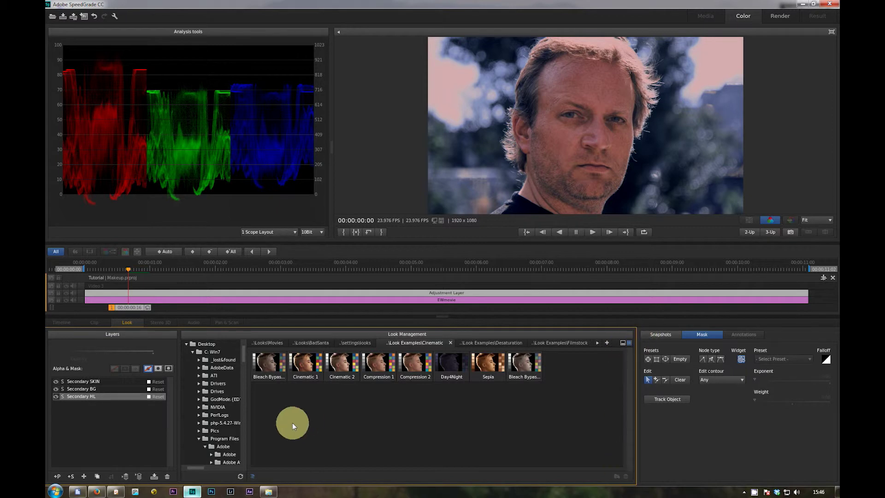
left_click(606, 342)
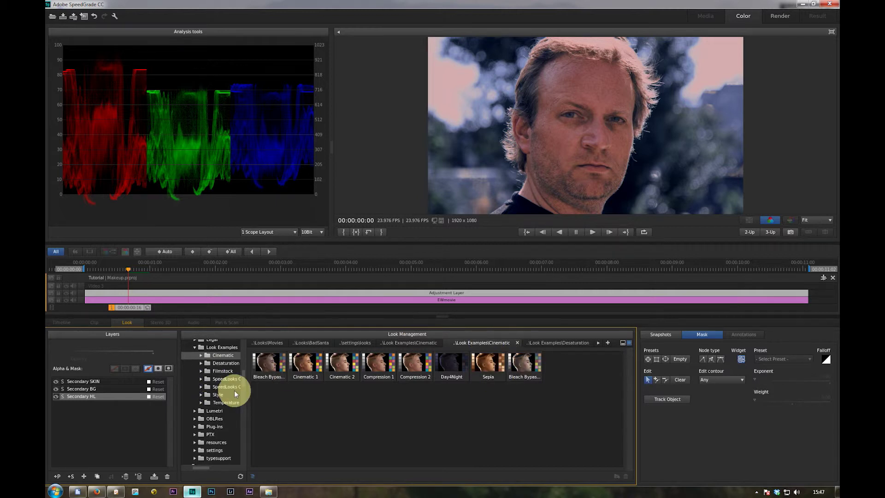
left_click_drag(244, 377, 246, 353)
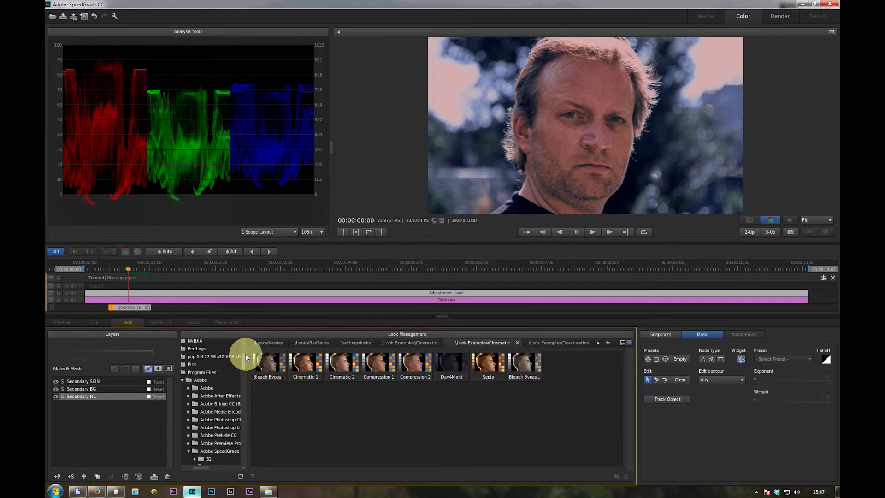
left_click_drag(198, 469, 187, 466)
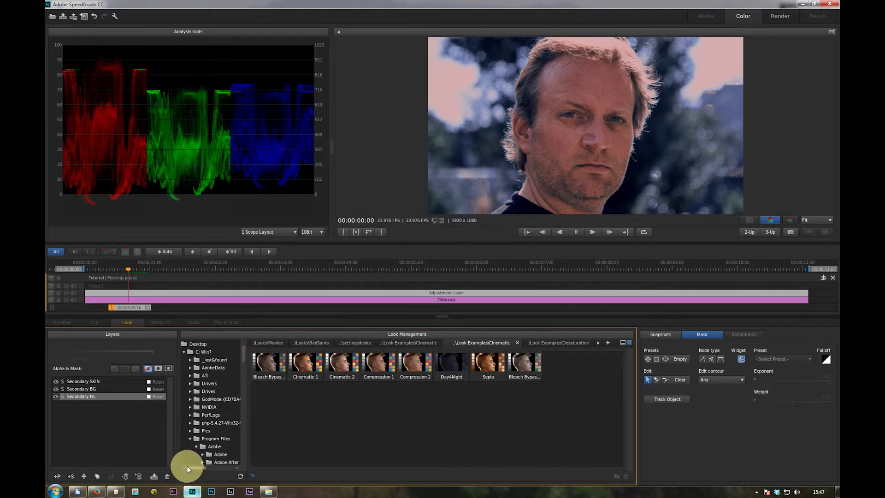
left_click(194, 352)
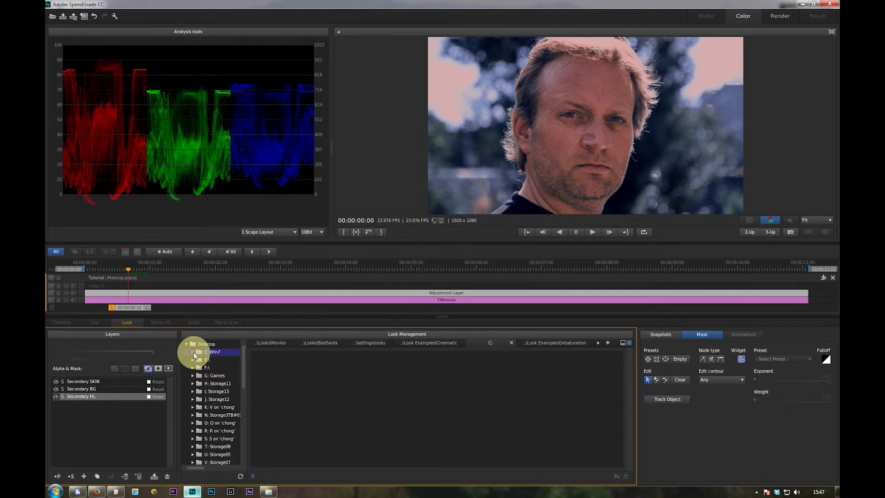
left_click_drag(243, 373, 243, 432)
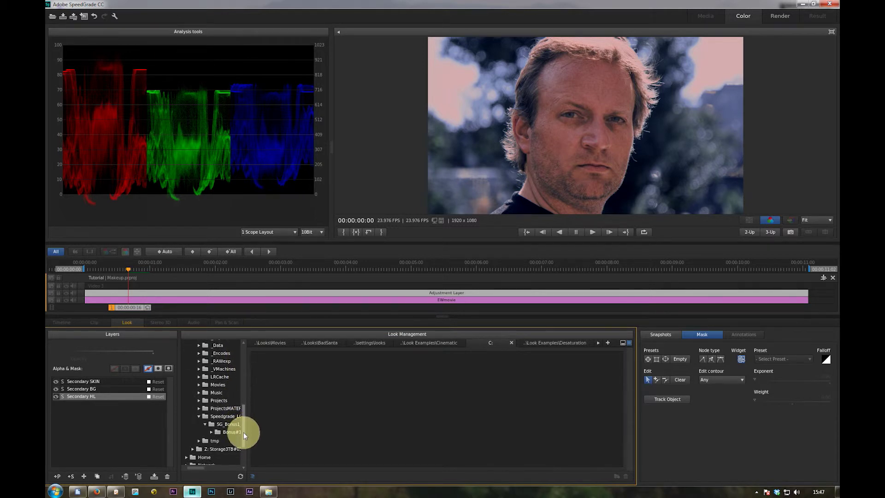
Open Speedgrade_LOOKS\SG_Bonus1_LOOKS\Bonus#1 and apply the Pastelly6 look to the clip
left_click(226, 425)
left_click(226, 417)
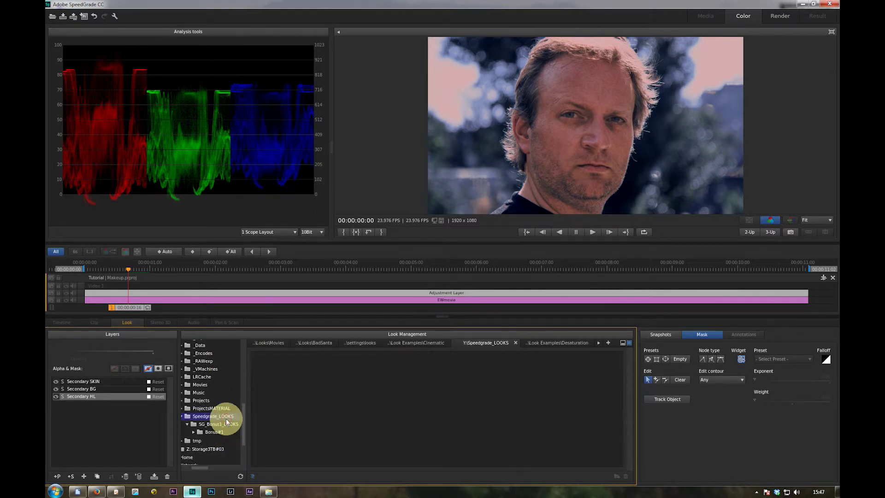
left_click(226, 424)
left_click(205, 432)
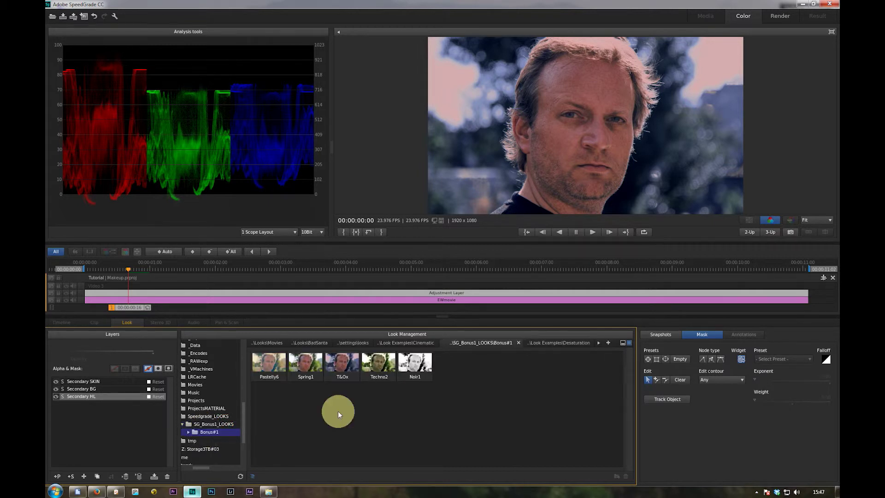
double_click(270, 366)
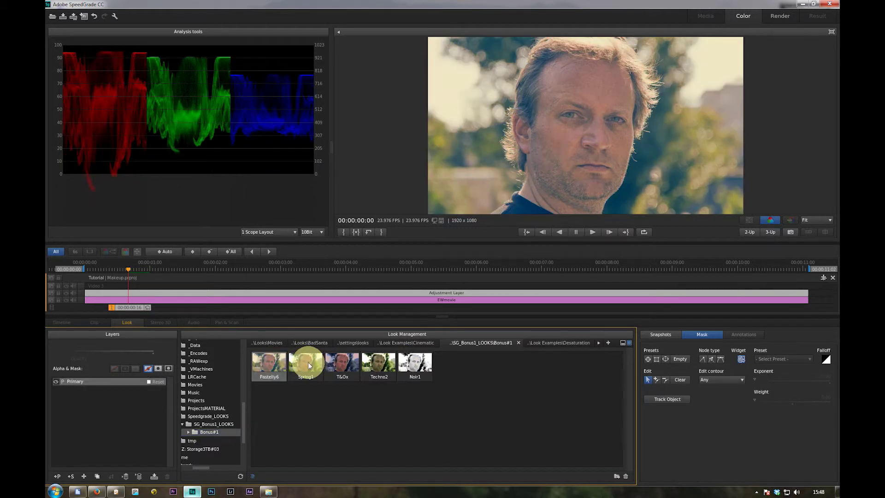
left_click(624, 346)
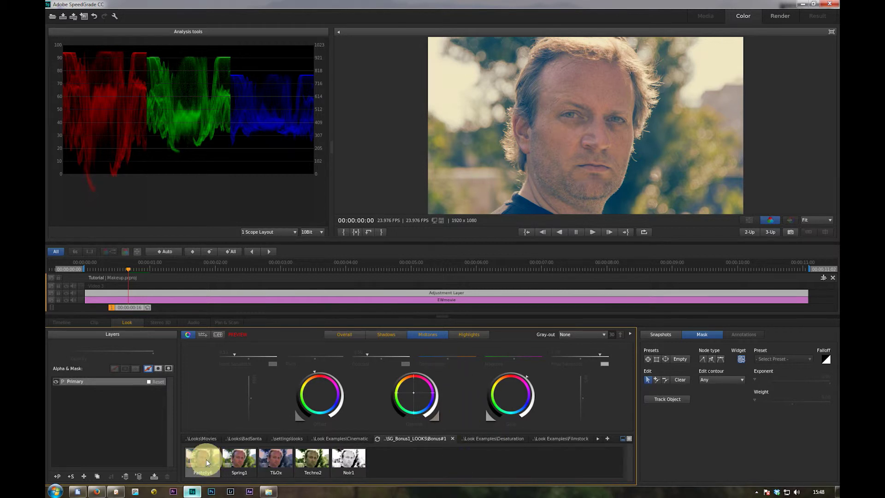
Preview the Spring1, T&Ox, Techno2 and Noir1 looks in turn, finishing on Techno2
left_click(237, 460)
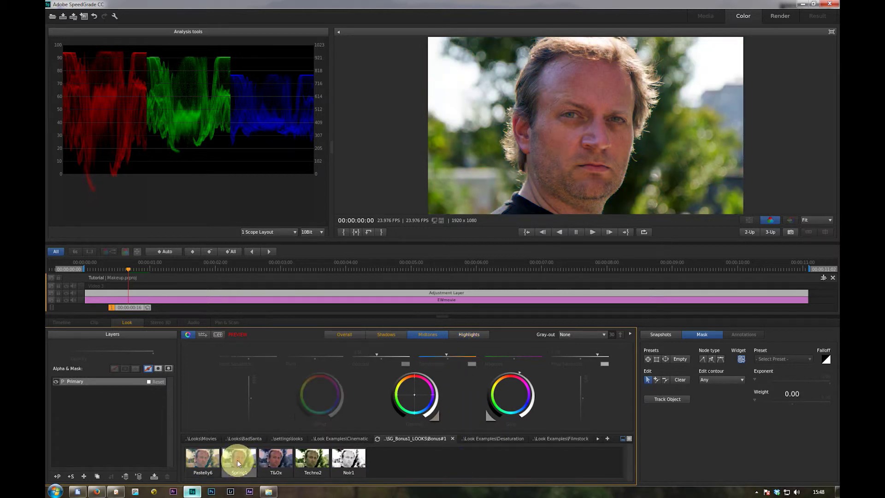
left_click(279, 458)
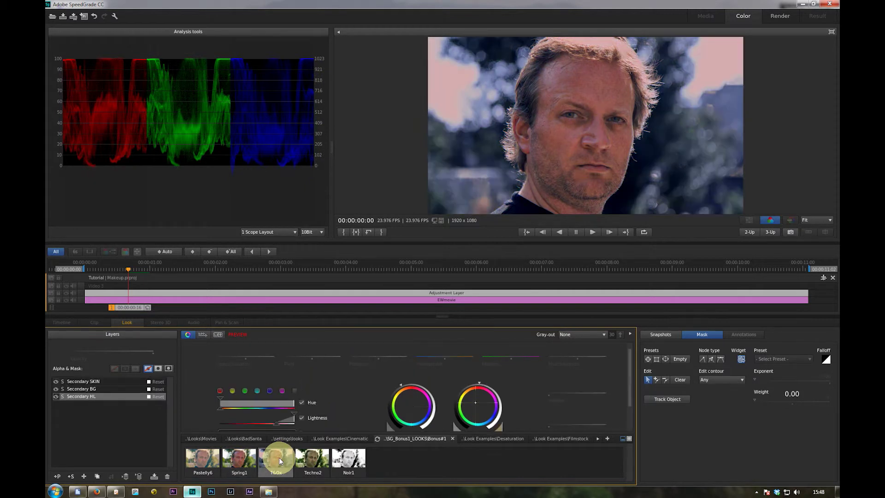
left_click(306, 459)
left_click(353, 461)
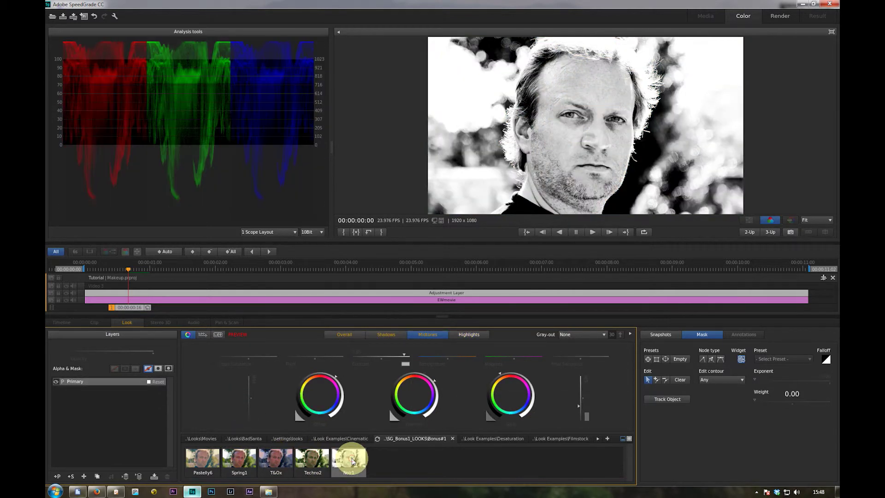
left_click(311, 460)
left_click(347, 459)
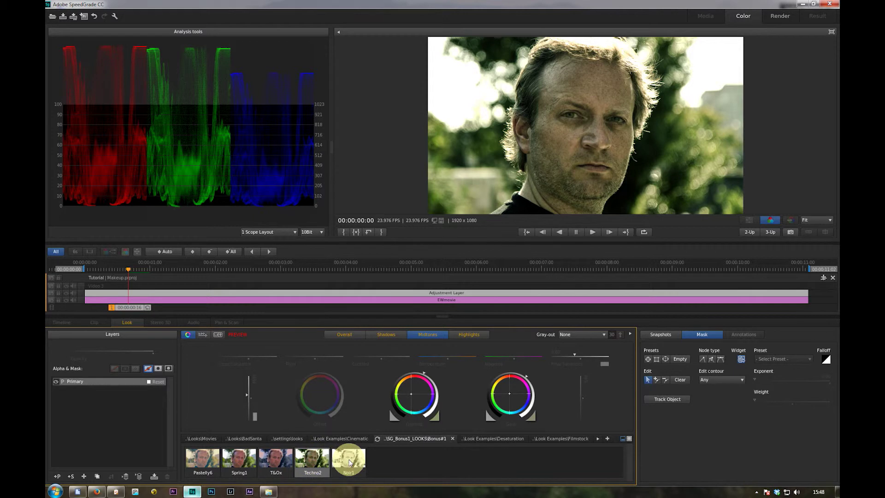
left_click(307, 461)
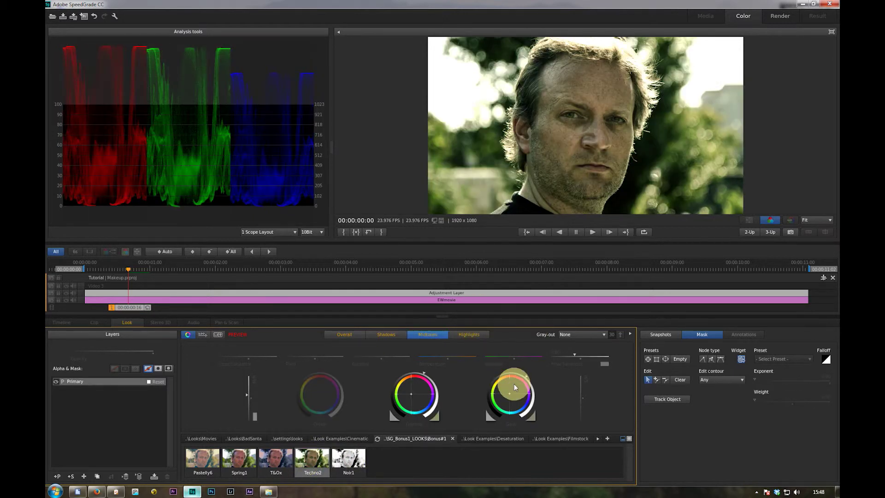
Lower Gain for a darker, contrasty image, shift Gamma slightly, and raise Final Saturation to 1.25
left_click_drag(513, 374, 494, 365)
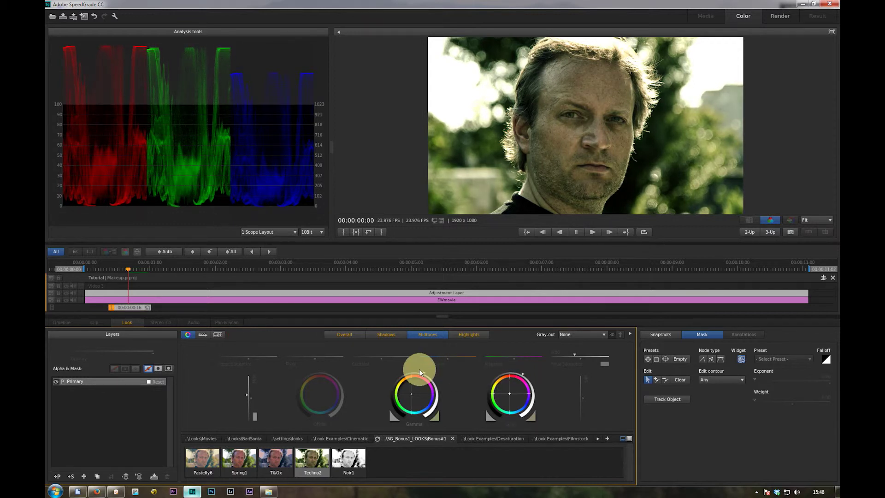
left_click_drag(420, 371, 549, 378)
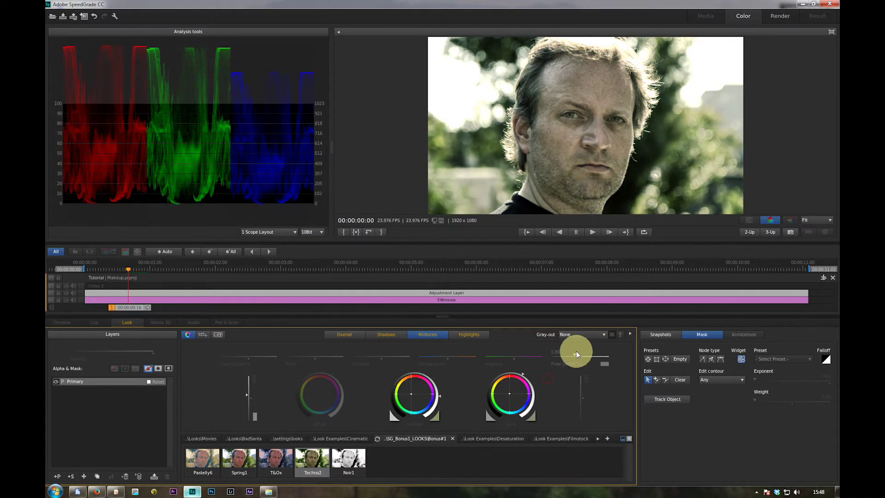
mouse_move(576, 353)
left_mouse_down()
mouse_move(623, 355)
mouse_move(573, 355)
mouse_move(599, 355)
mouse_move(588, 355)
left_mouse_up()
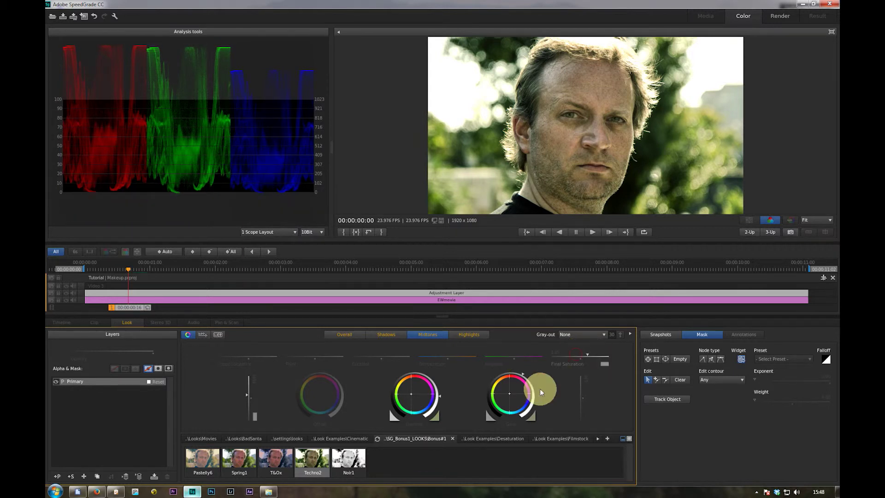
left_click(84, 17)
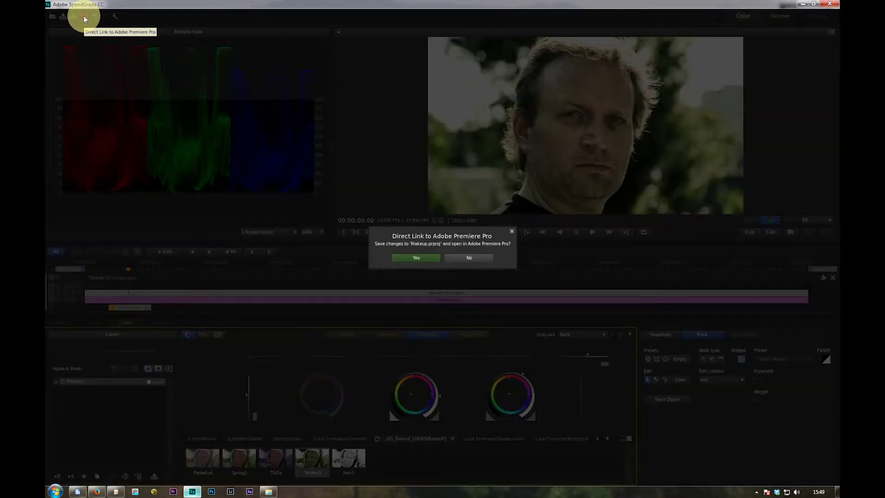
Confirm saving Makeup.prproj and reopening it in Premiere Pro
left_click(407, 258)
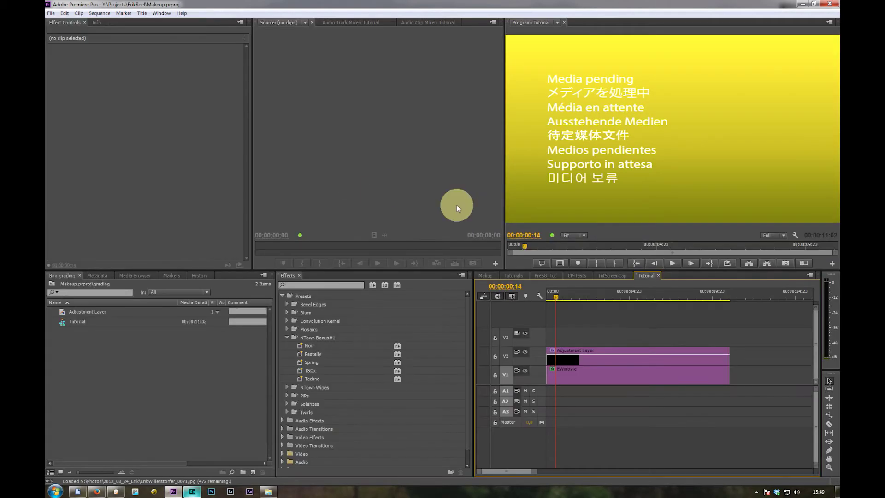
Select the Adjustment Layer, scrub to 00:00:01:02, and select its Lumetri (T&Ox) effect
left_click(561, 358)
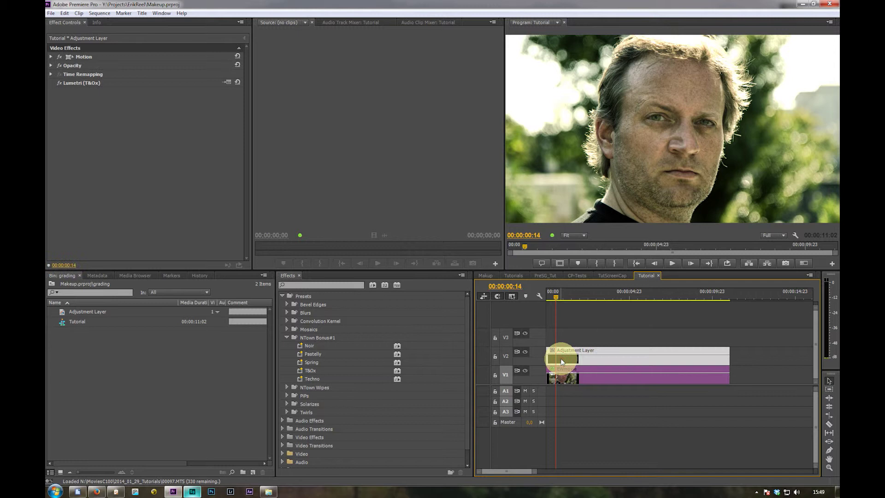
mouse_move(559, 297)
left_mouse_down()
mouse_move(578, 297)
mouse_move(560, 297)
mouse_move(567, 299)
left_mouse_up()
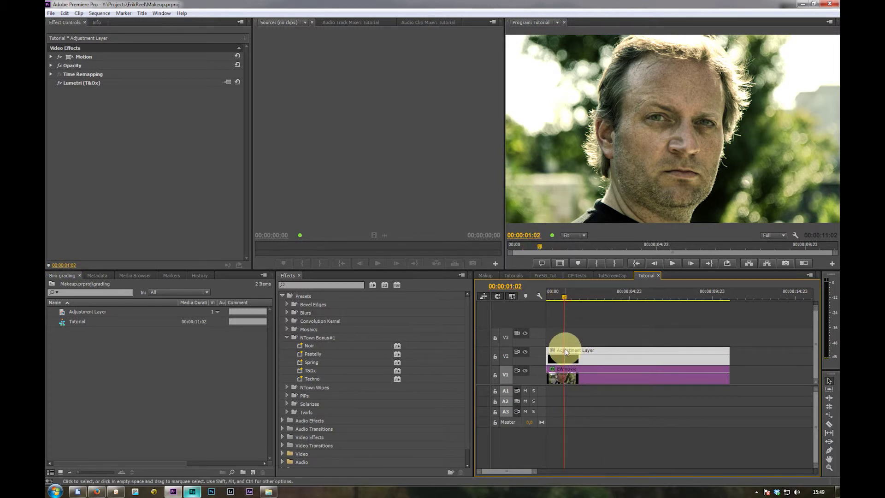
left_click(71, 83)
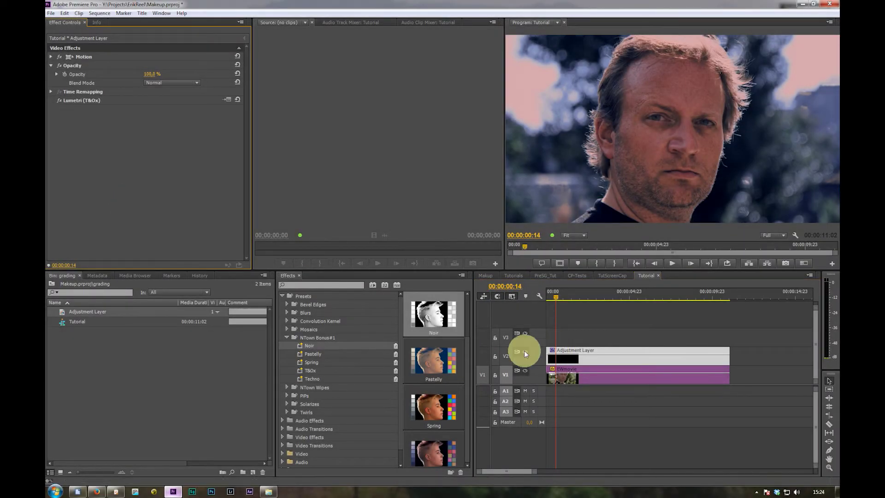
Step through the NTown Bonus#1 presets from Noir down to Techno, then back to Spring and Pastelly
left_click(307, 345)
left_click(310, 355)
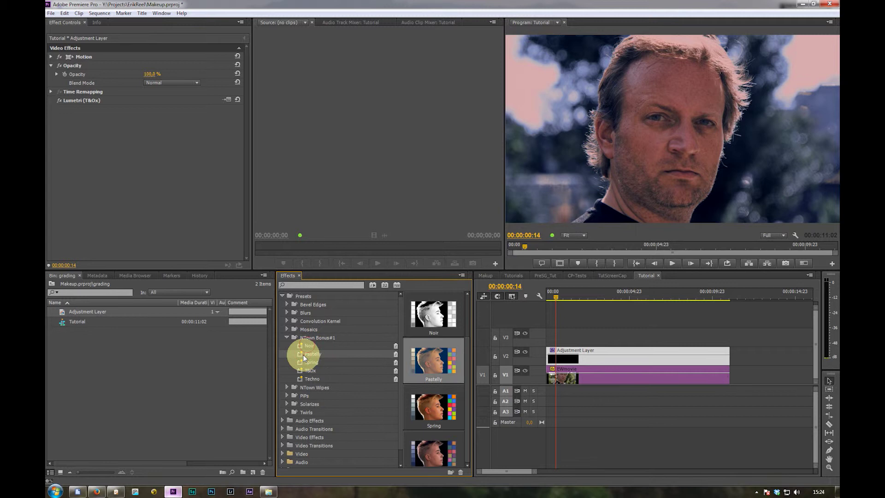
left_click(303, 362)
left_click(305, 371)
left_click(308, 378)
left_click(306, 362)
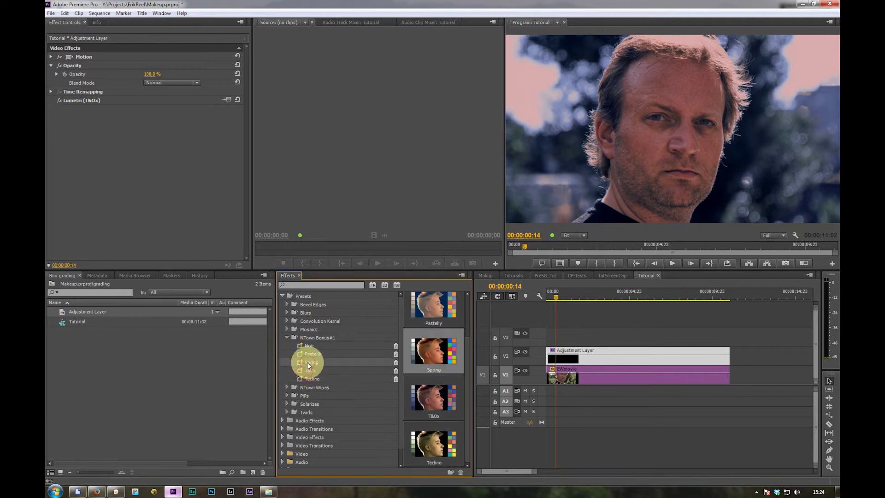
left_click(308, 353)
left_click(566, 357)
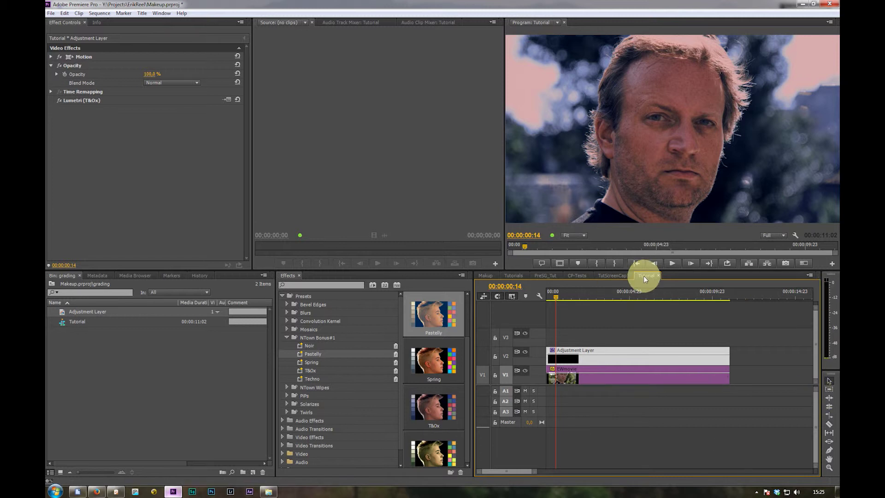
left_click(51, 13)
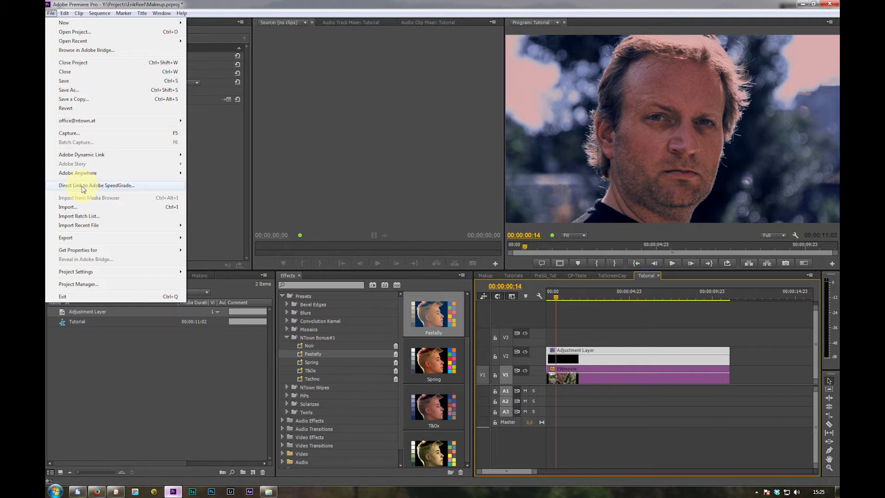
Save Makeup.prproj and send its Tutorial sequence to SpeedGrade through Direct Link
left_click(114, 186)
left_click(457, 253)
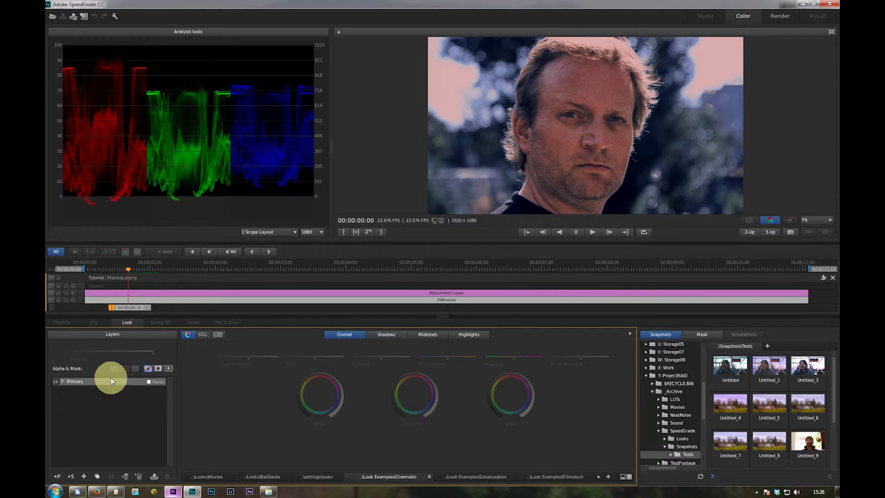
Compare EWmovie's grade with the Adjustment Layer's Primary, then return to EWmovie's SKIN, BG and HL layers
left_click(123, 293)
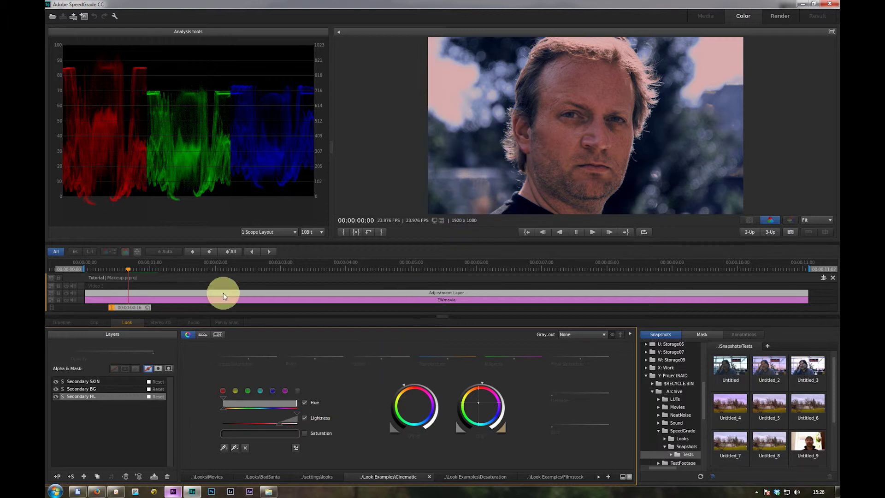
left_click(136, 293)
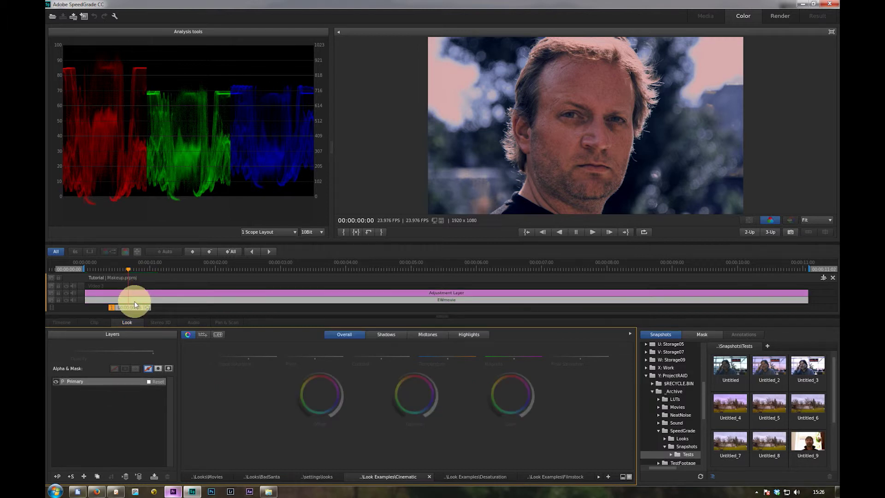
left_click(137, 292)
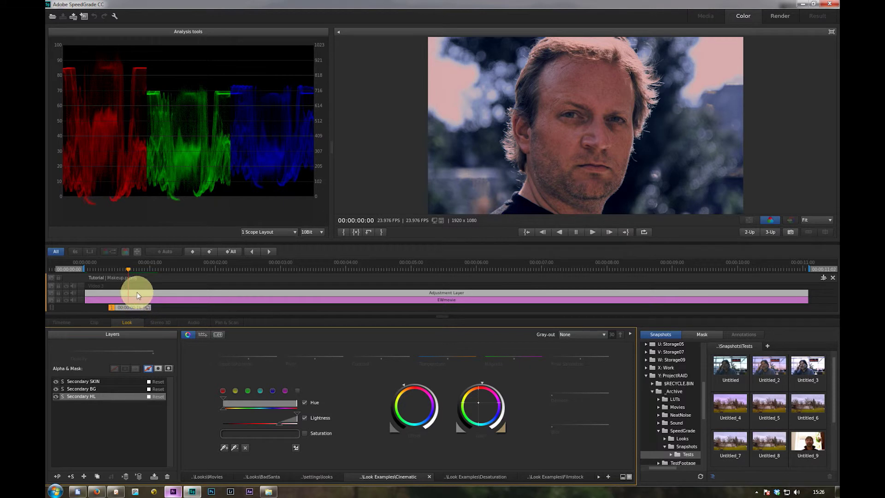
Disable the Secondary BG layer to remove the pink background cast, then review Secondary SKIN
left_click(74, 389)
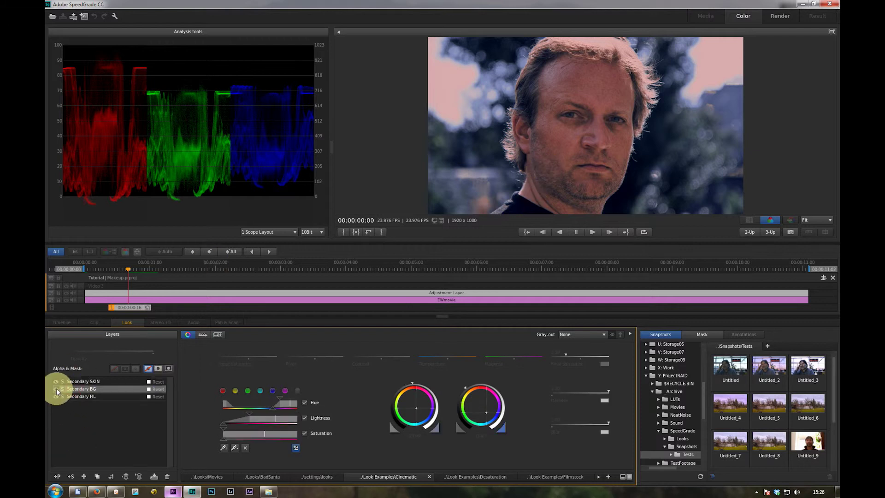
left_click(56, 388)
left_click(56, 382)
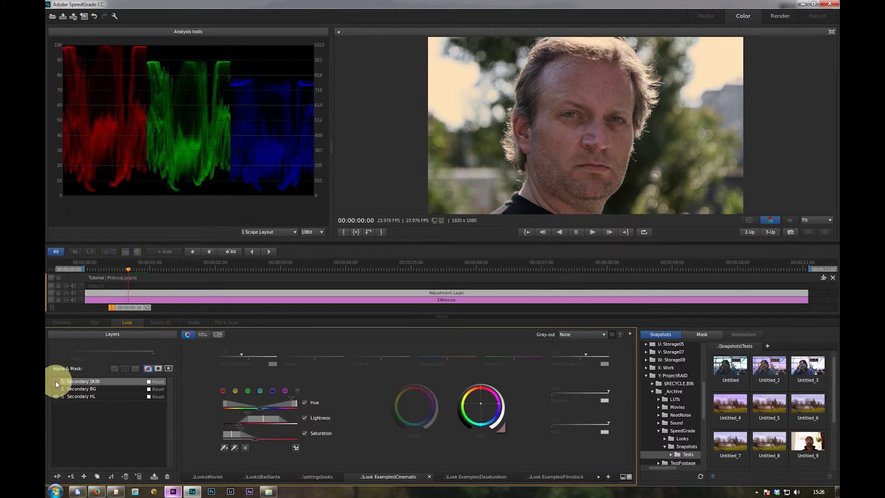
Toggle the Secondary HL layer off and on to compare, leaving it enabled
left_click(74, 396)
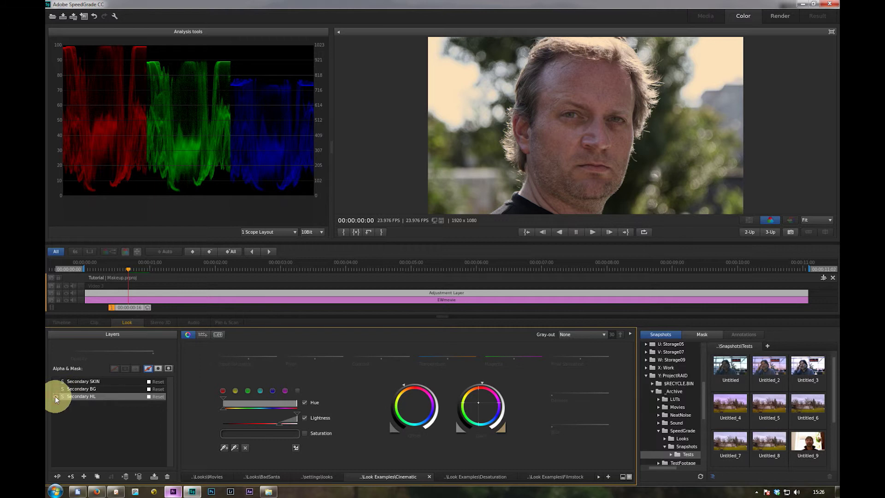
left_click(56, 397)
left_click(57, 397)
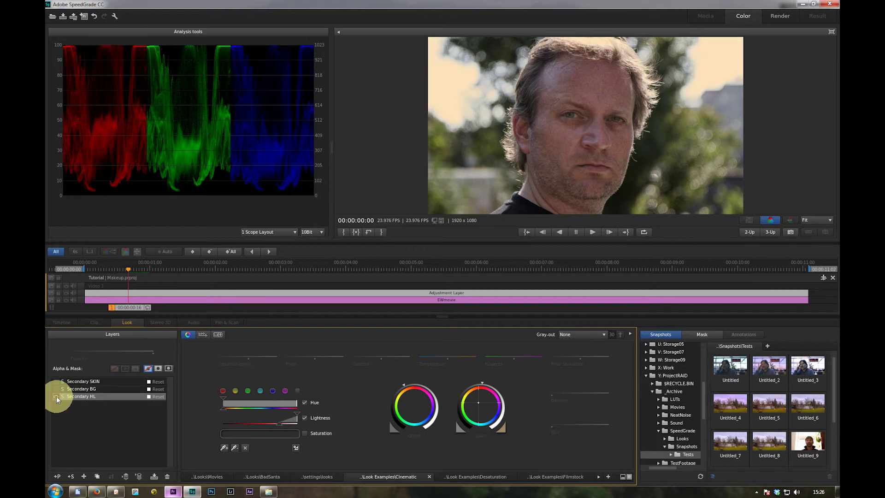
left_click(56, 396)
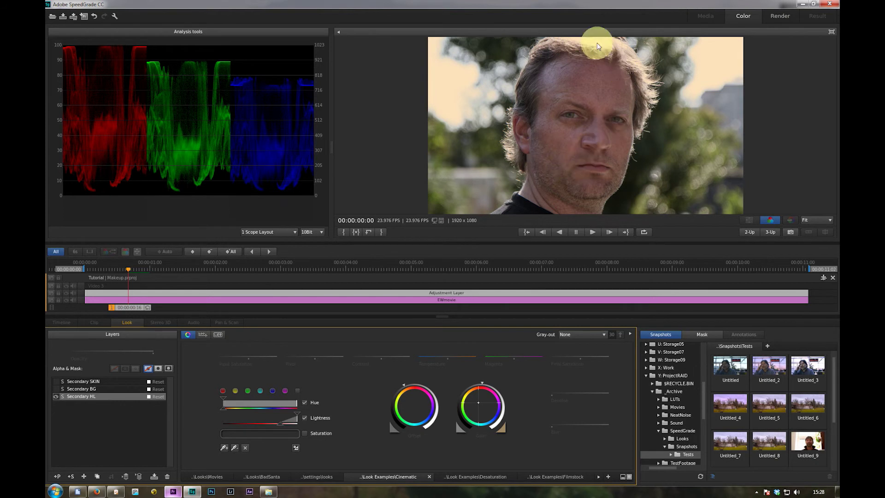
Select the Secondary BG layer instead of Secondary HL and show its Mask settings
left_click(64, 395)
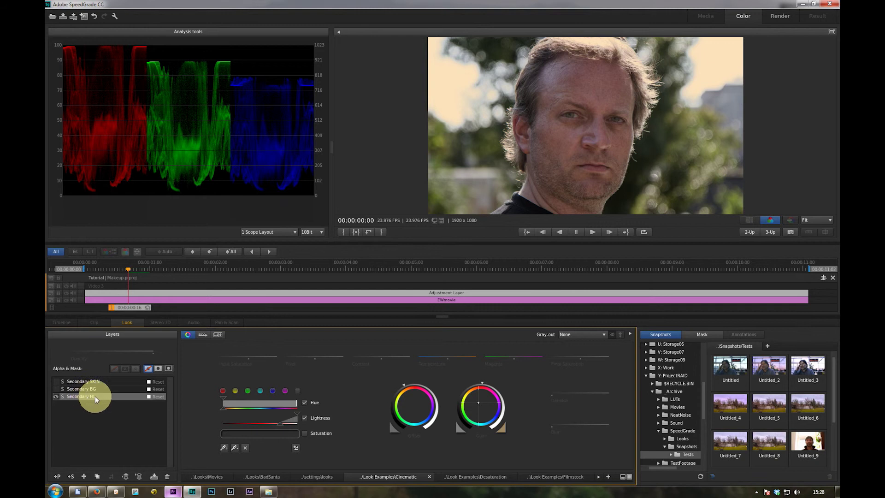
left_click(79, 390)
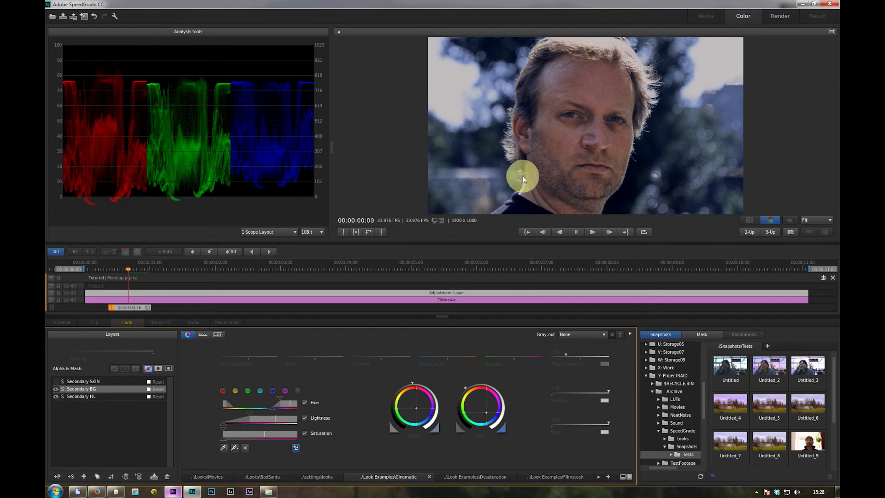
left_click(701, 333)
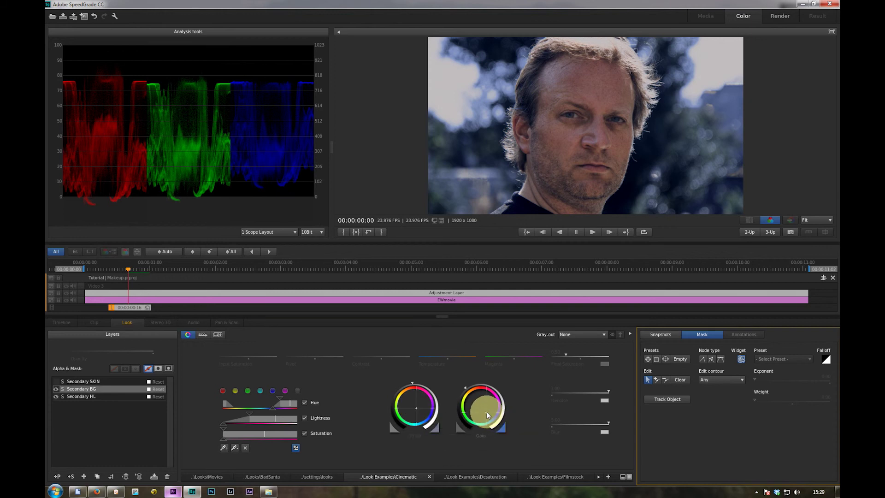
Drag the Secondary BG Gain wheel toward the lower right for a bluer, cooler background
mouse_move(487, 415)
left_mouse_down()
mouse_move(504, 434)
mouse_move(484, 406)
mouse_move(495, 423)
left_mouse_up()
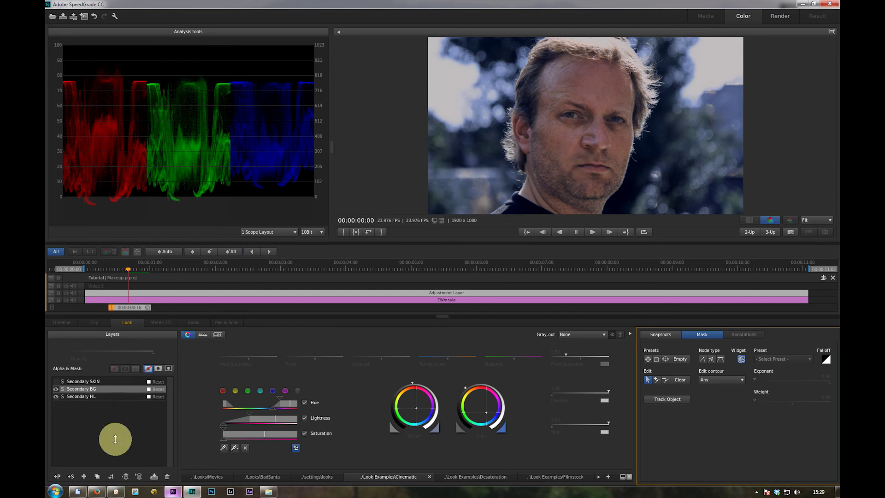
Select the Secondary SKIN layer to review the skin-tone correction
left_click(81, 381)
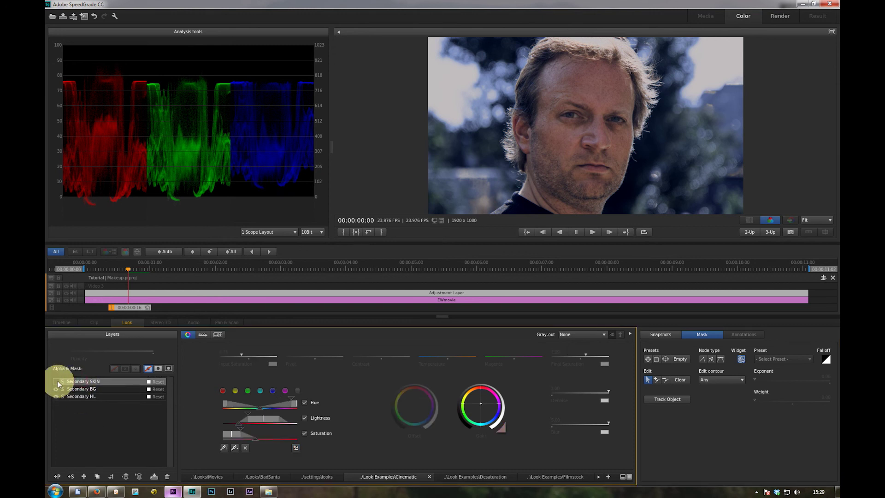